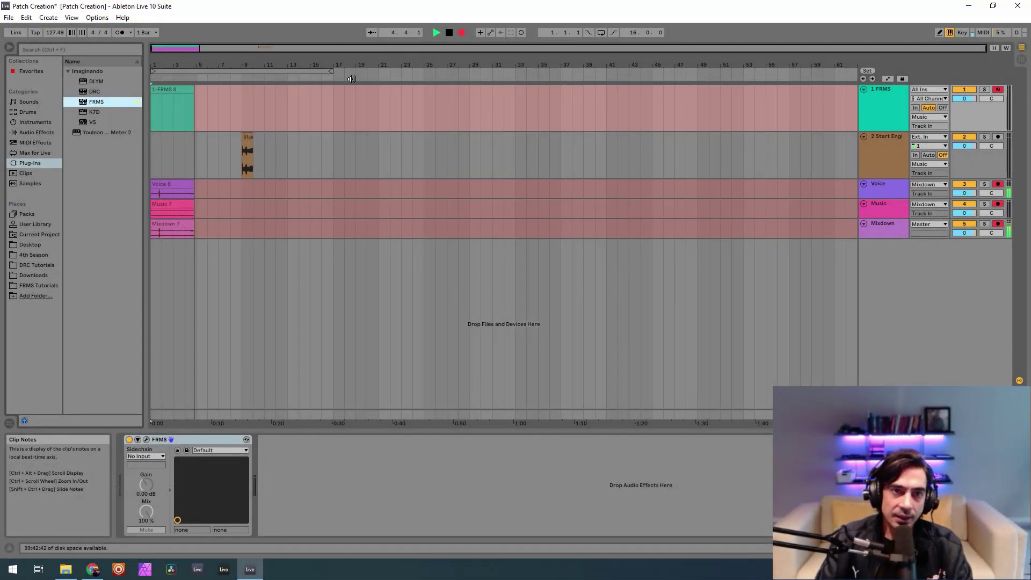
Zoom the arrangement in so the FRMS, Voice, Music and Mixdown clips extend past bar 10
mouse_move(298, 65)
mouse_down()
mouse_move(298, 97)
mouse_move(298, 86)
mouse_up()
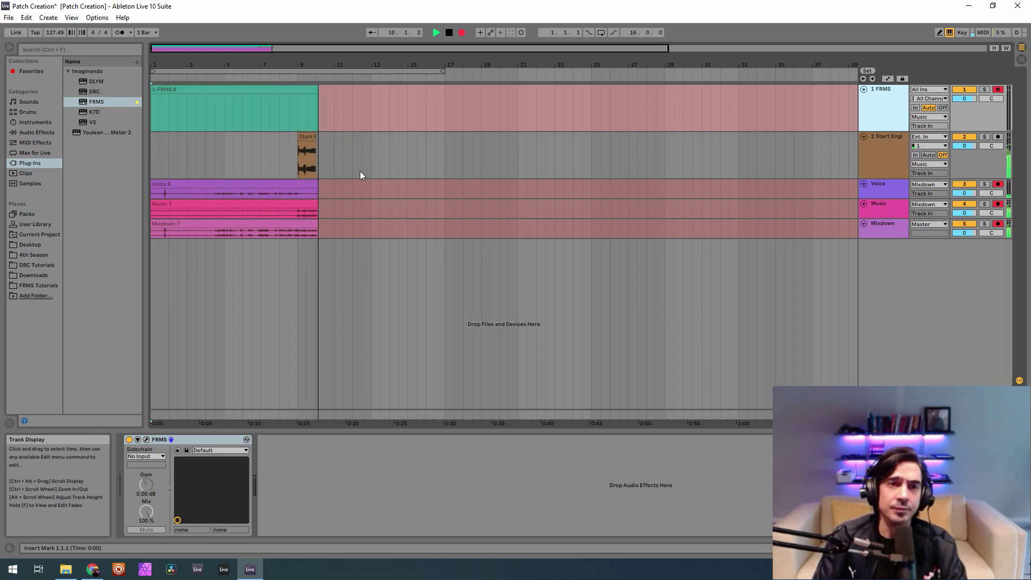
Open FRMS and load D:/Start Engine.wav as layer 1's granular sample
click(147, 439)
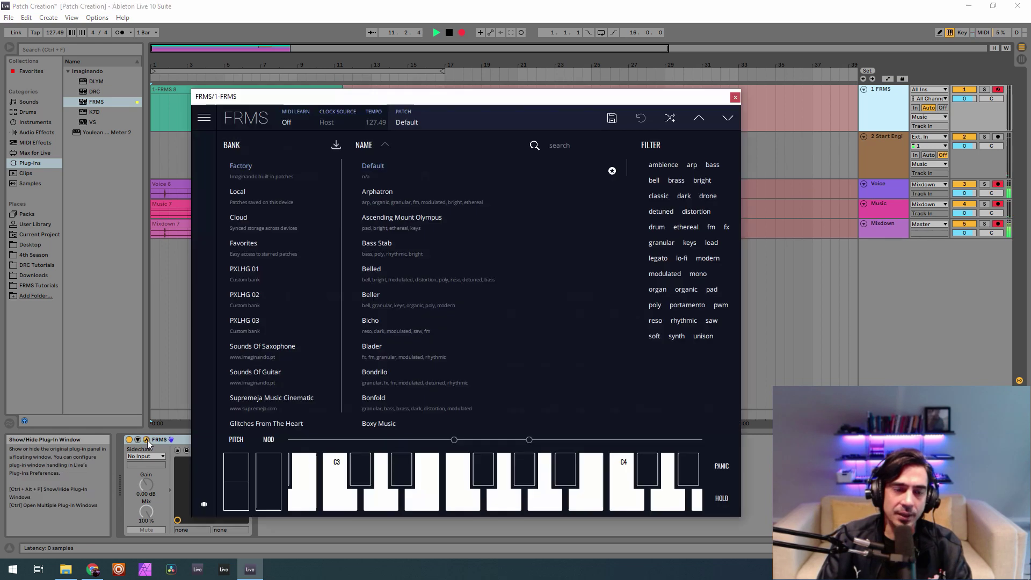
click(458, 124)
click(399, 174)
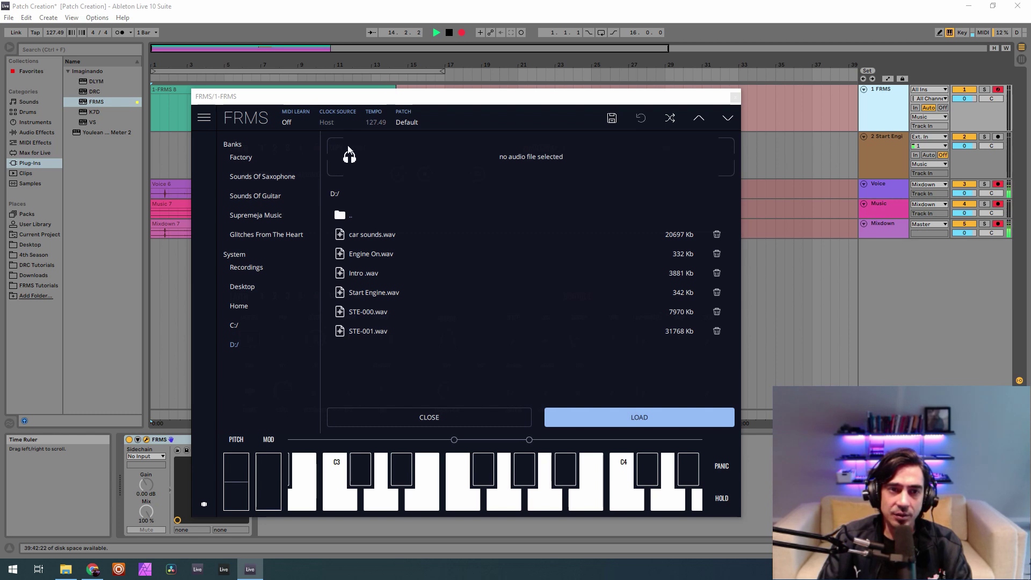
click(373, 297)
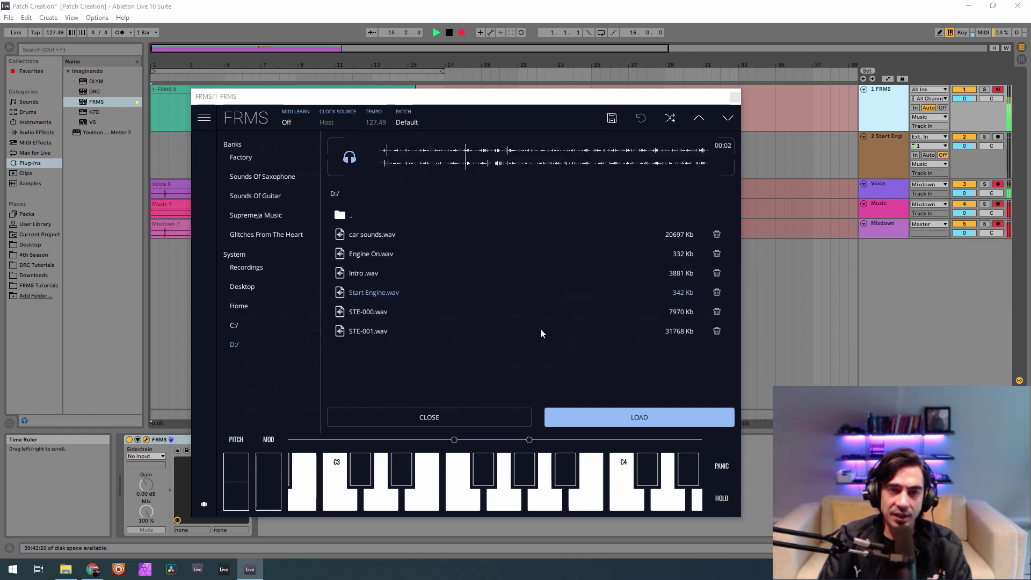
click(574, 418)
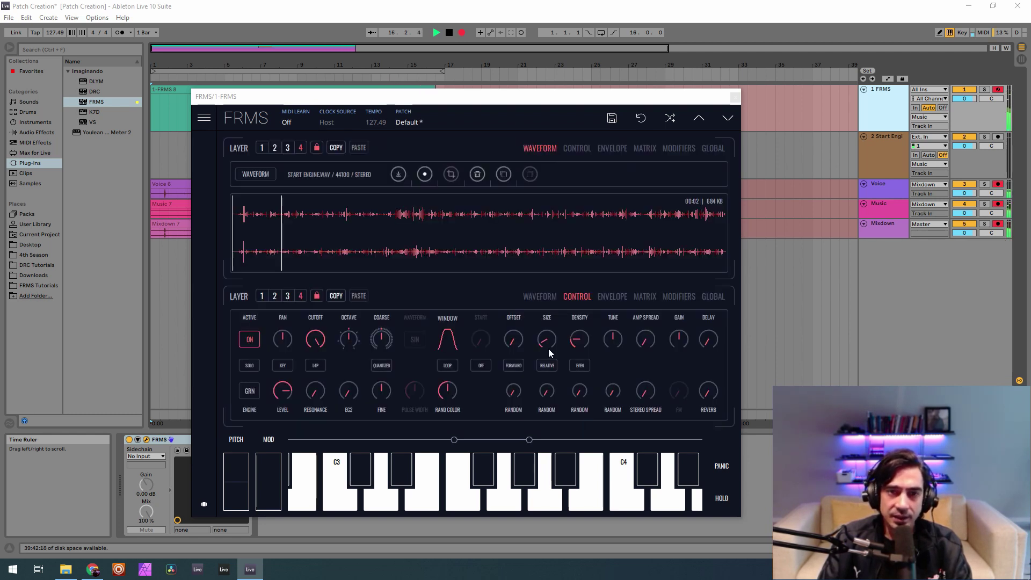
Give layer 1 a rectangular grain window, START on, ping-pong loop, higher density, offset 0.350 and size 0.097
click(450, 338)
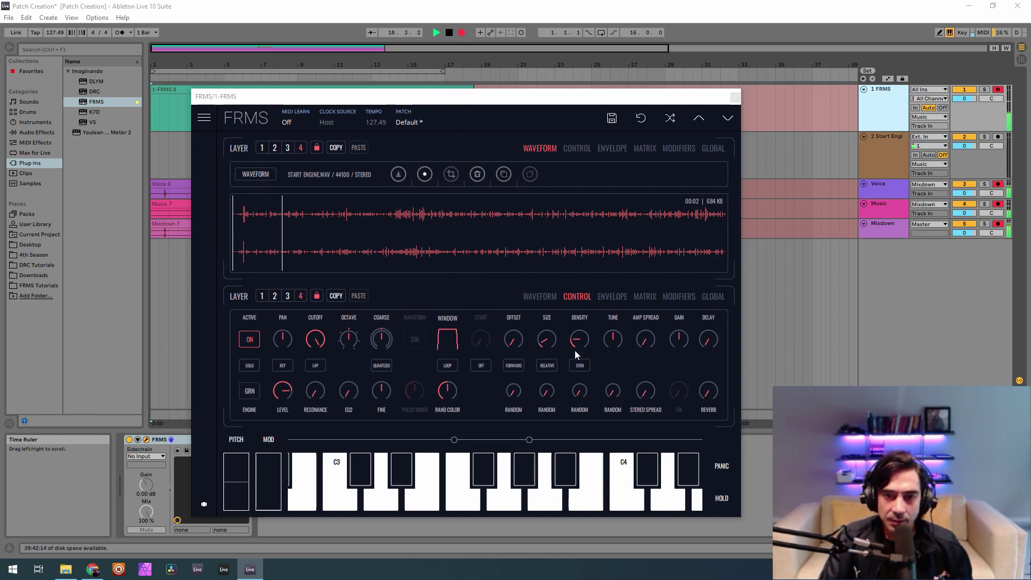
click(481, 365)
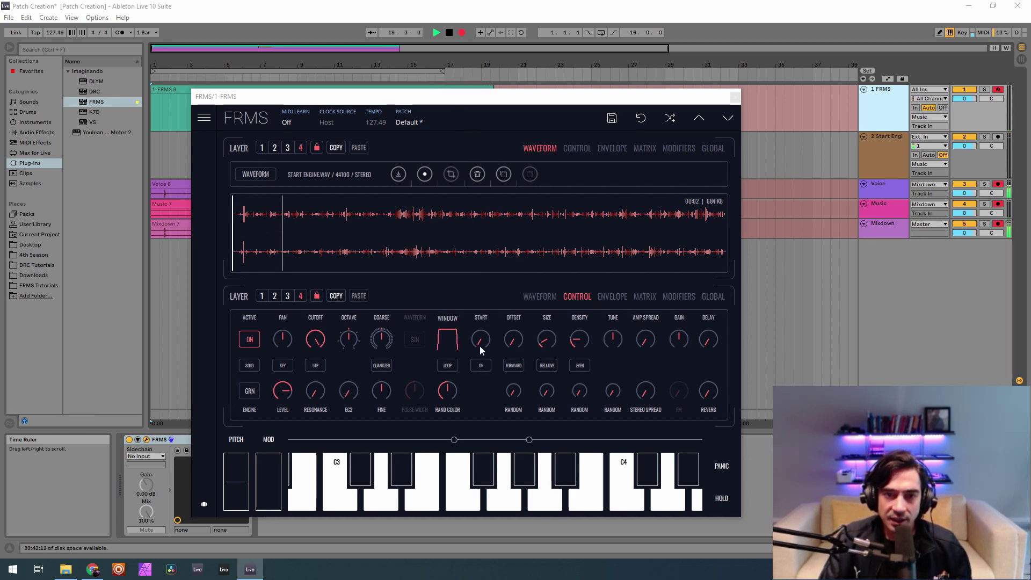
drag(513, 342, 511, 295)
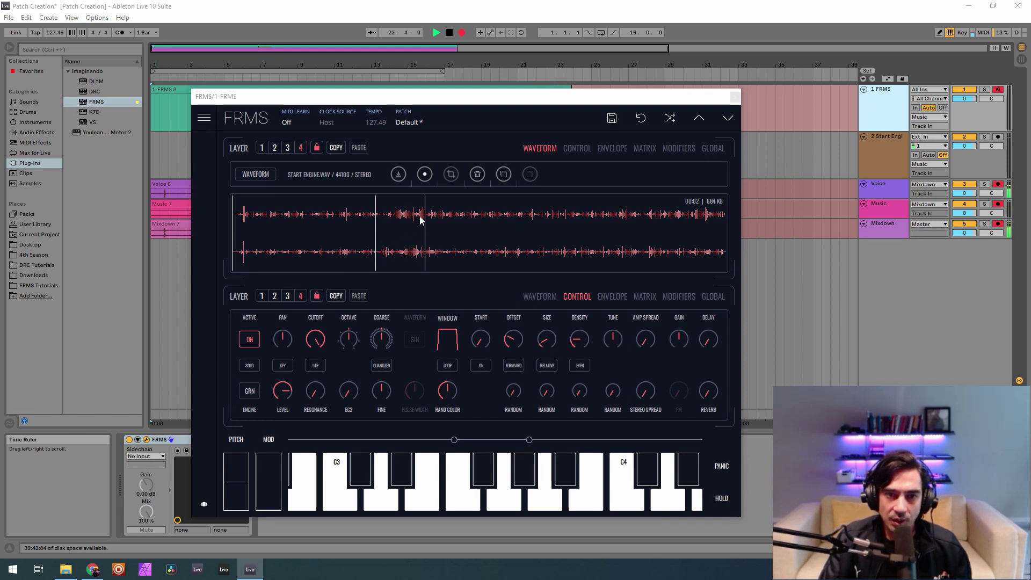
click(449, 366)
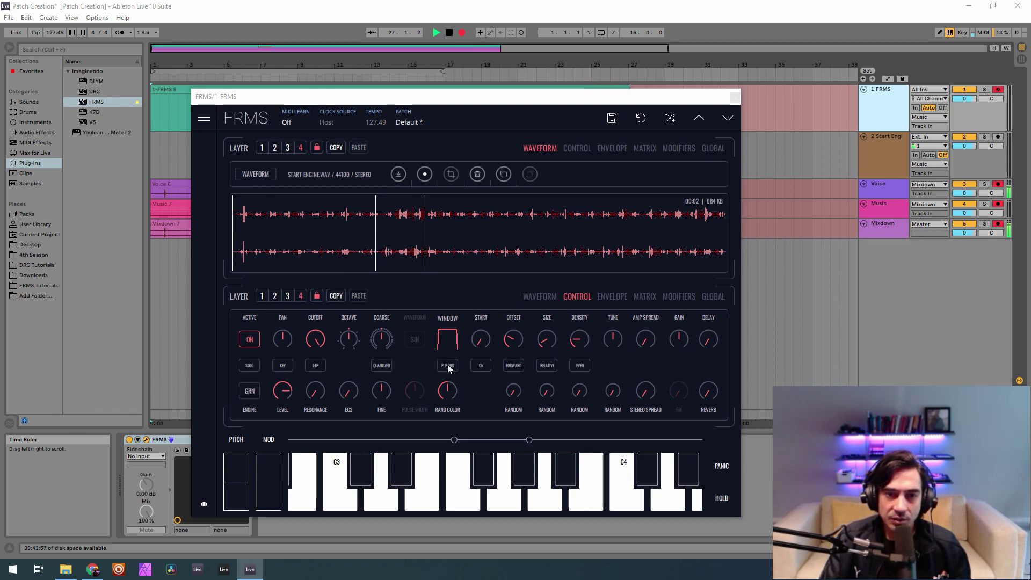
drag(574, 340, 583, 340)
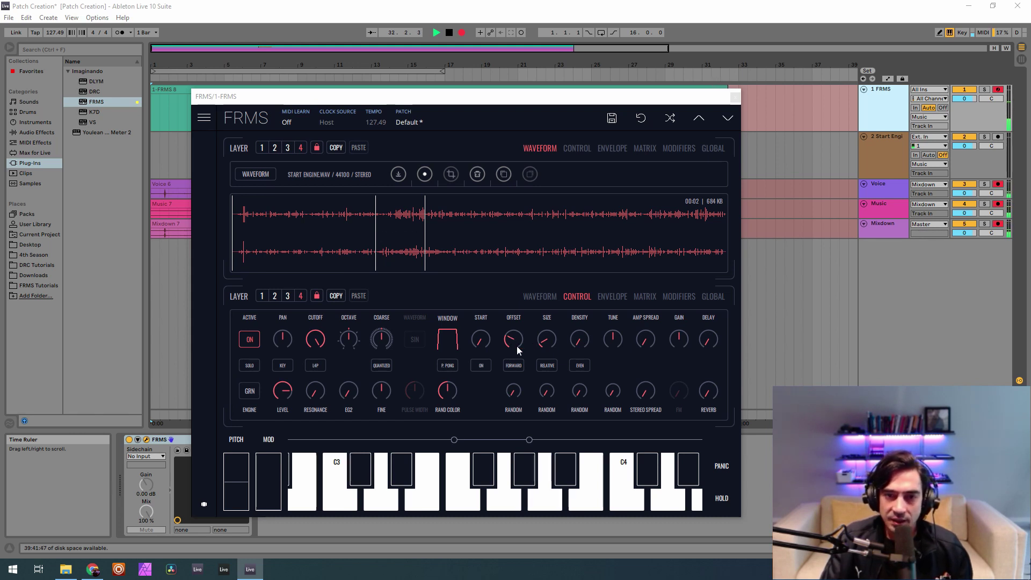
drag(516, 346, 532, 269)
drag(547, 336, 550, 328)
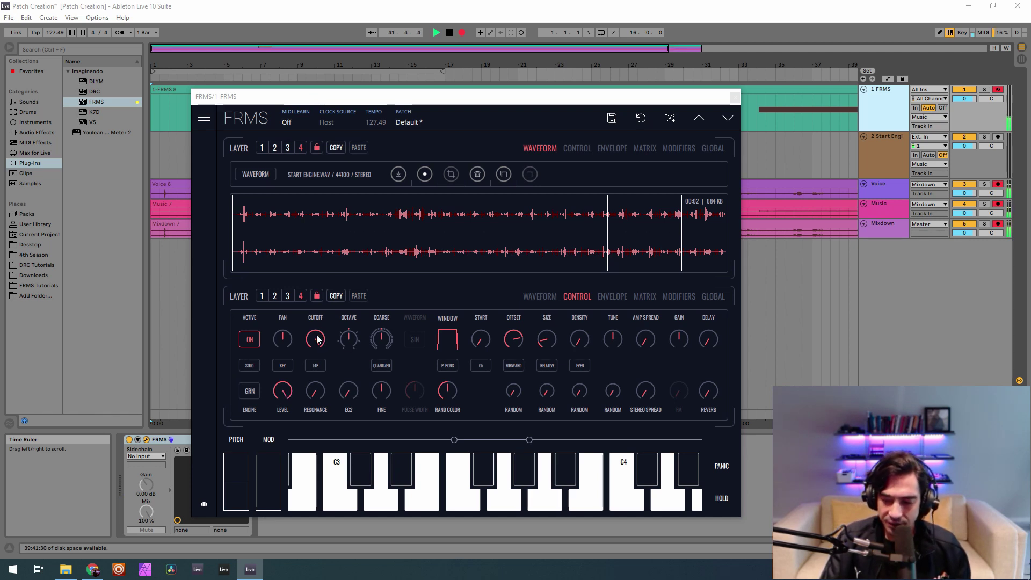
Set cutoff 0.973 and coarse -4, raise gain to about 0.680, and show the Global page
mouse_move(317, 338)
mouse_down()
mouse_move(317, 355)
mouse_move(330, 353)
mouse_up()
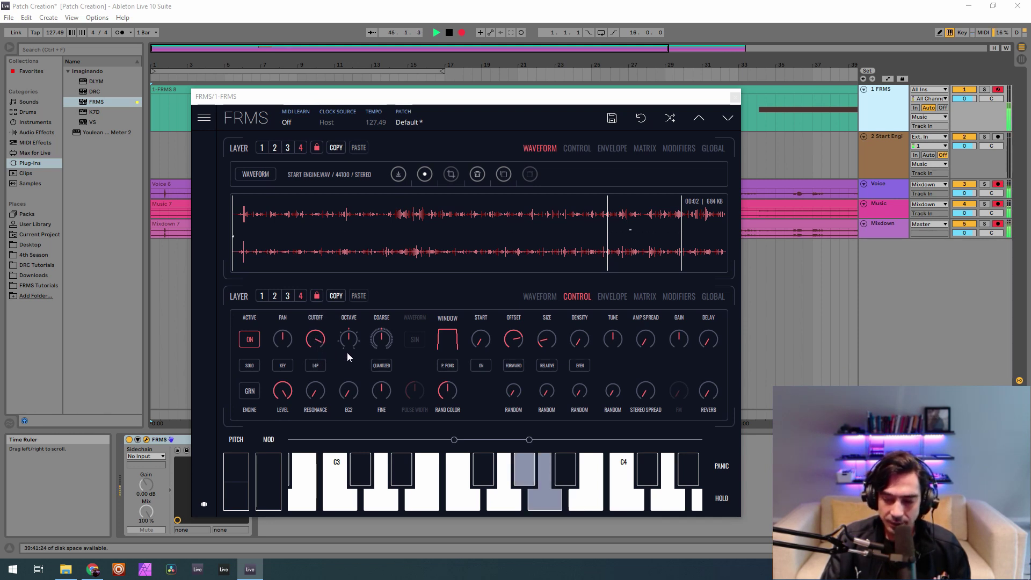
drag(384, 347, 385, 350)
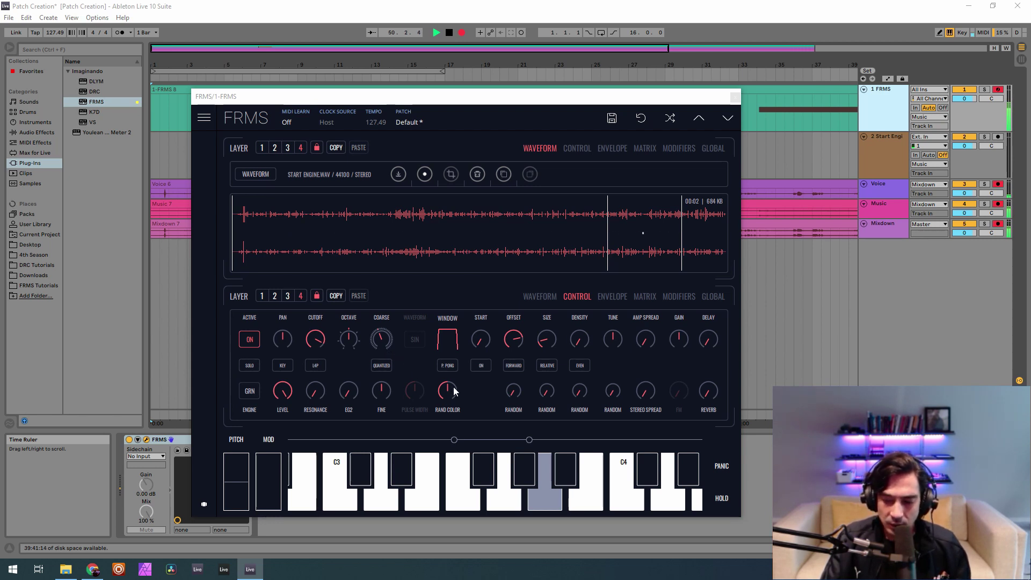
mouse_move(680, 340)
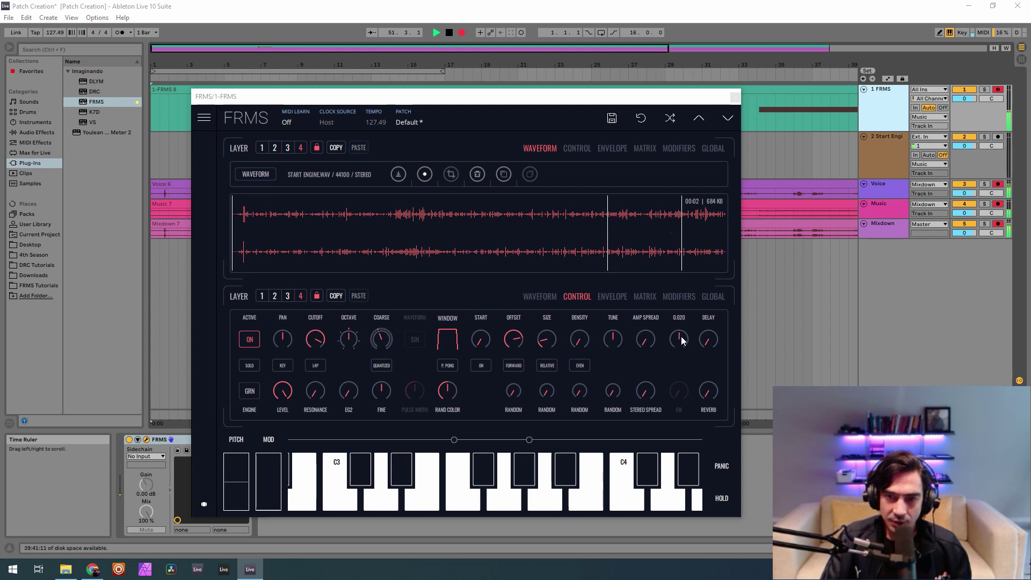
drag(682, 340, 677, 289)
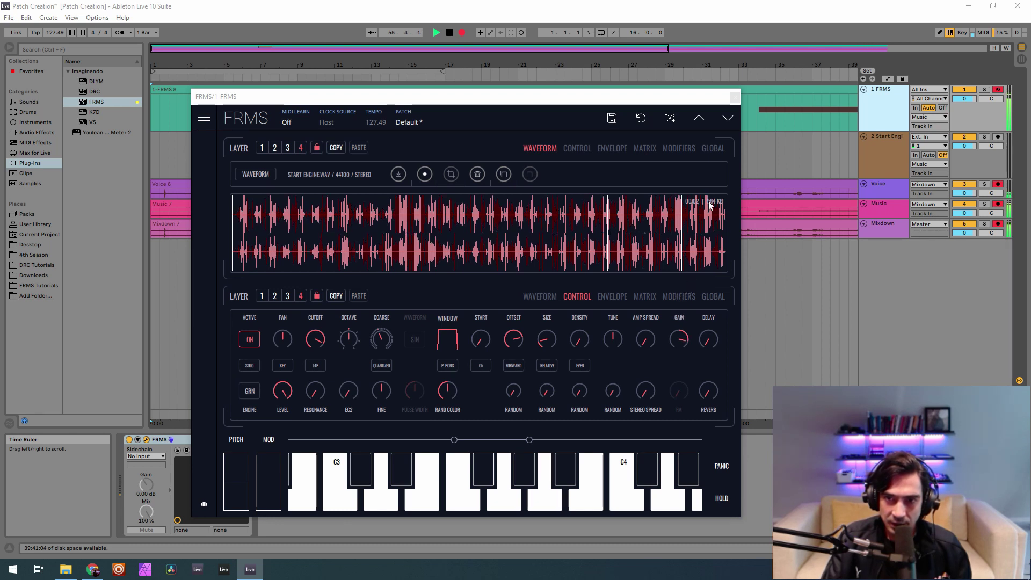
click(714, 148)
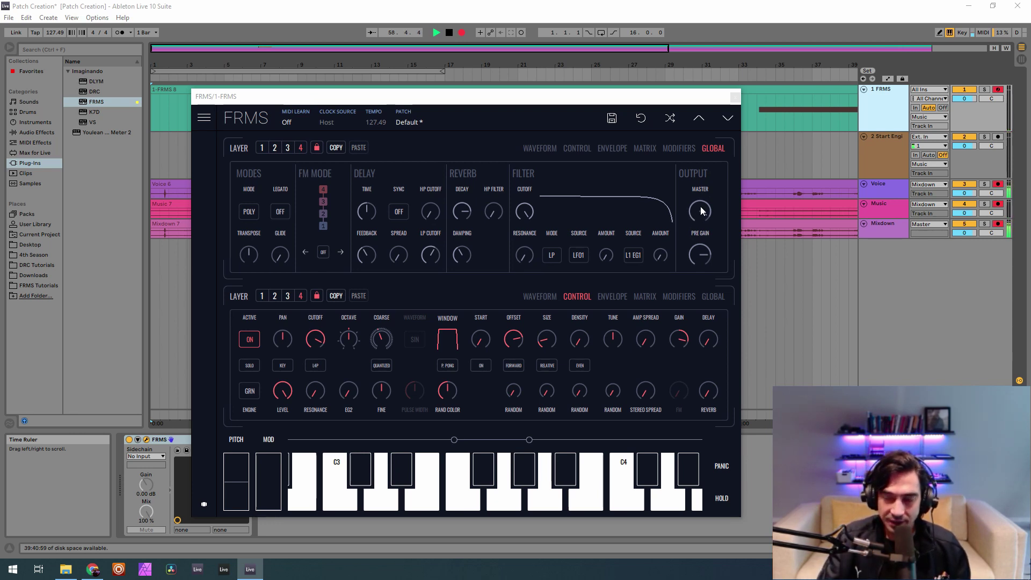
Lower the master output to 0.413 and widen the stereo spread to 0.167
drag(701, 211, 707, 291)
mouse_move(709, 250)
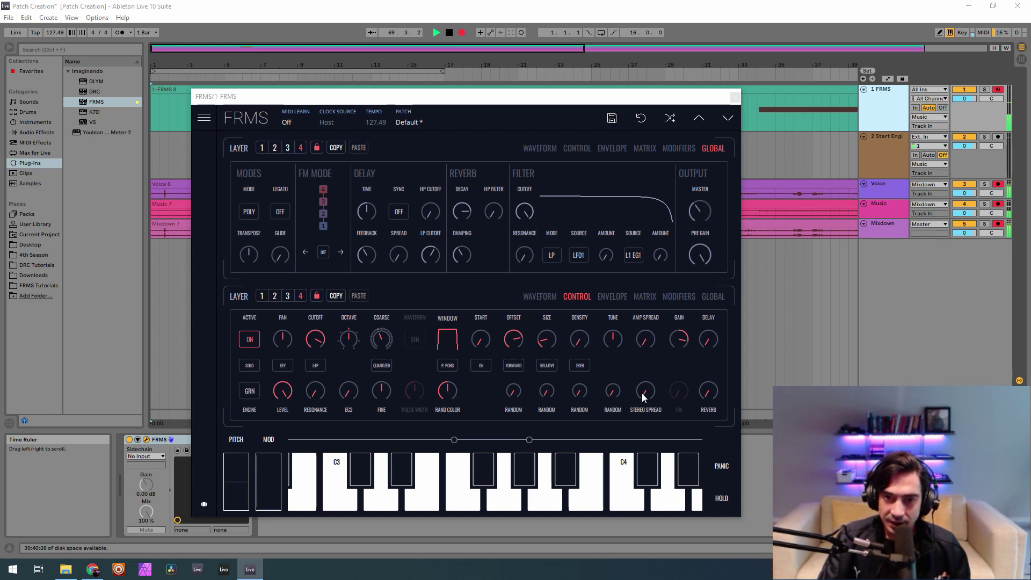
mouse_move(642, 397)
drag(642, 398, 628, 366)
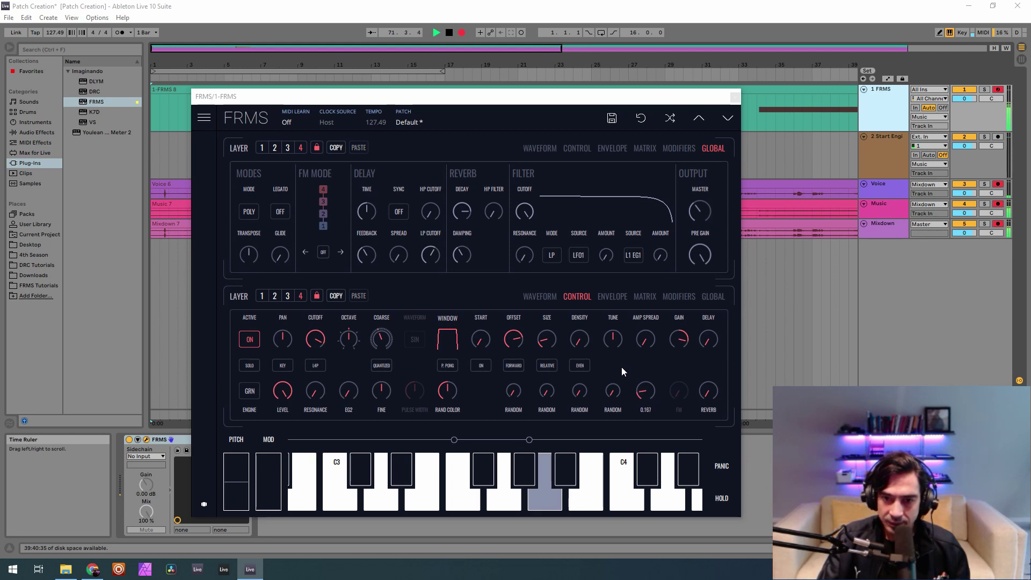
Reduce random colour to about 0.227, add some reverb, and show the lower Global settings
mouse_move(447, 395)
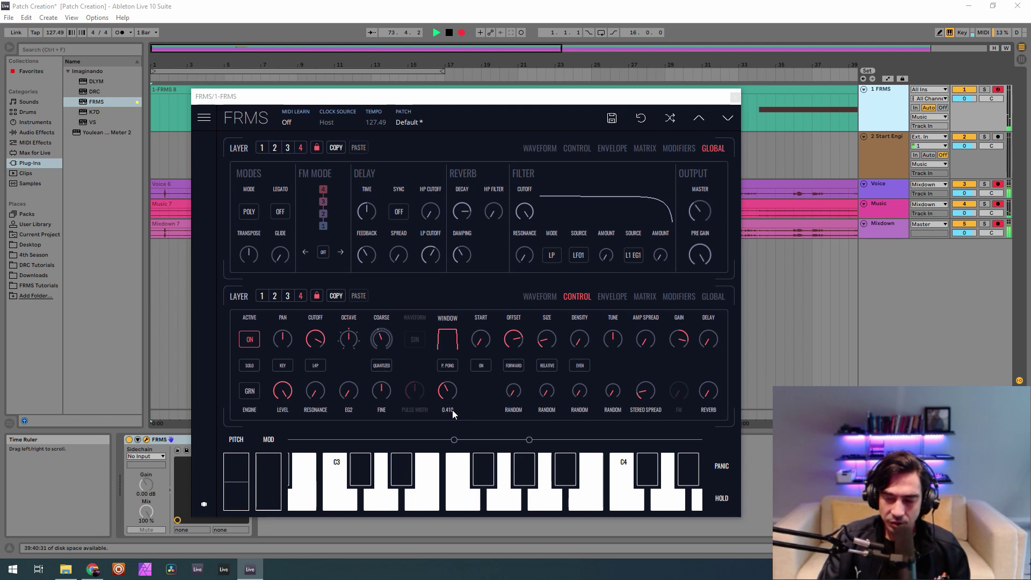
drag(452, 410, 451, 440)
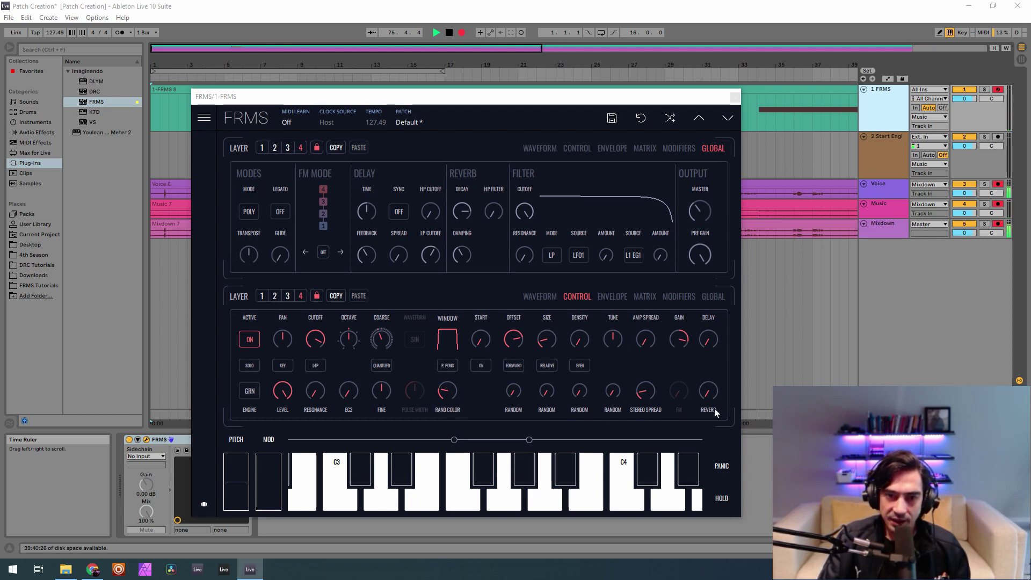
mouse_move(442, 394)
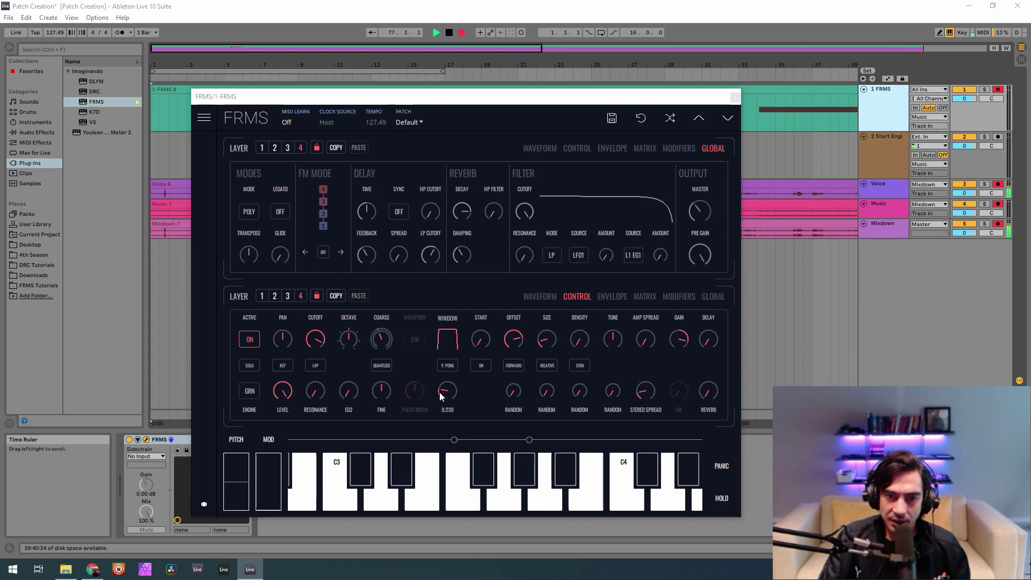
drag(440, 393, 457, 387)
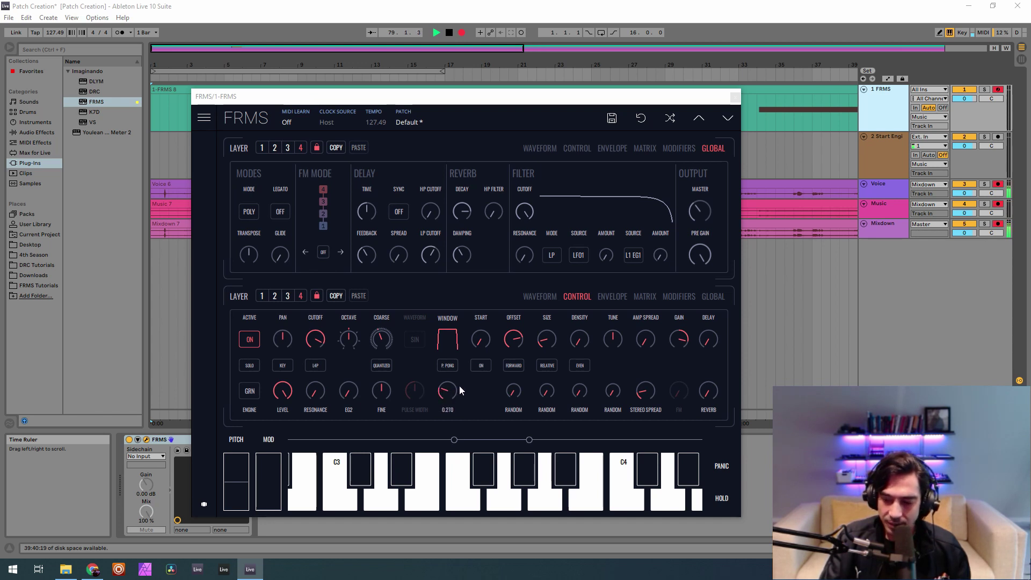
drag(460, 387, 435, 393)
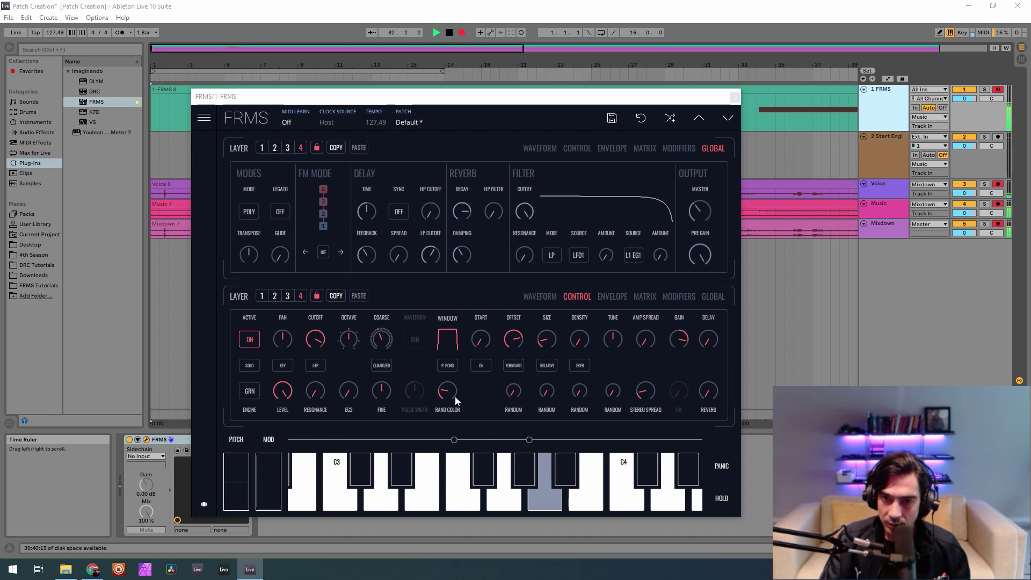
mouse_move(708, 394)
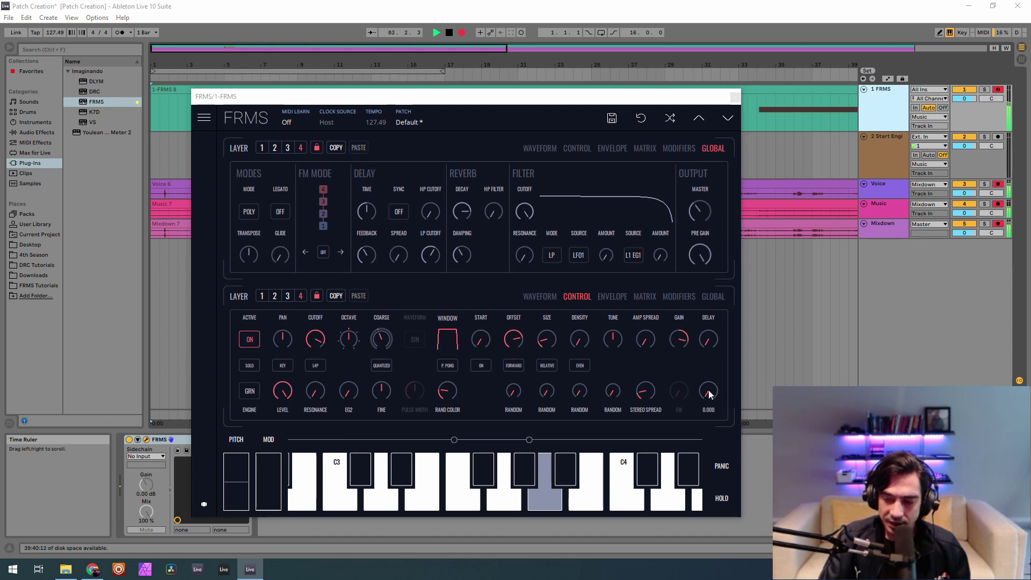
drag(708, 394, 701, 357)
click(714, 296)
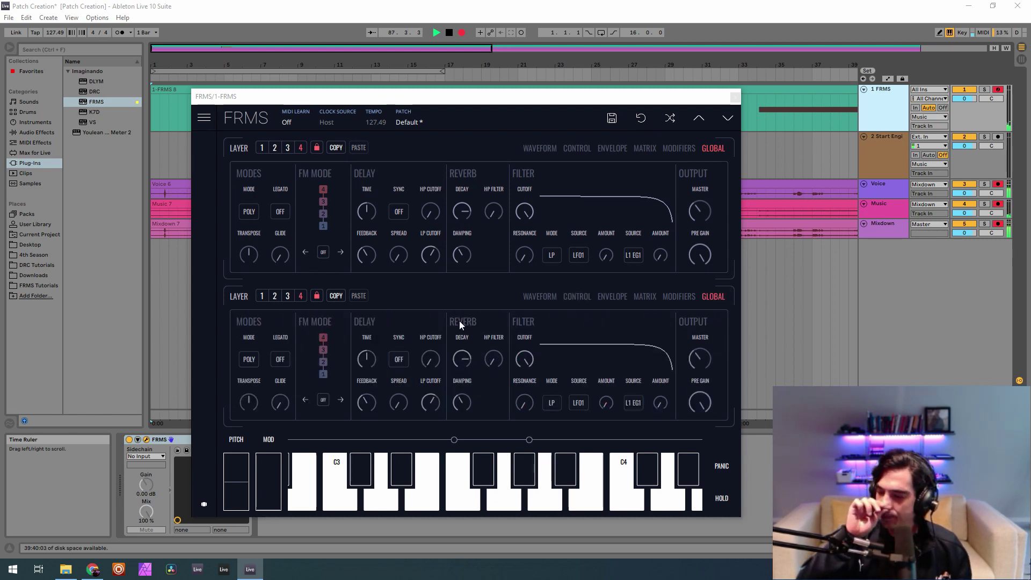
Raise layer 4's reverb high-pass filter from 0.227 to about 0.243
mouse_move(468, 347)
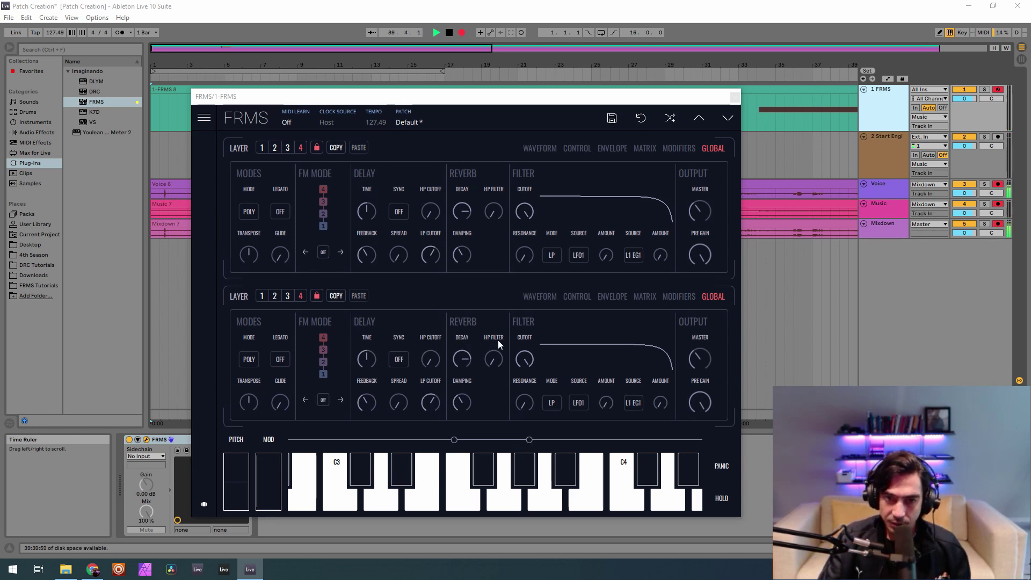
mouse_move(495, 357)
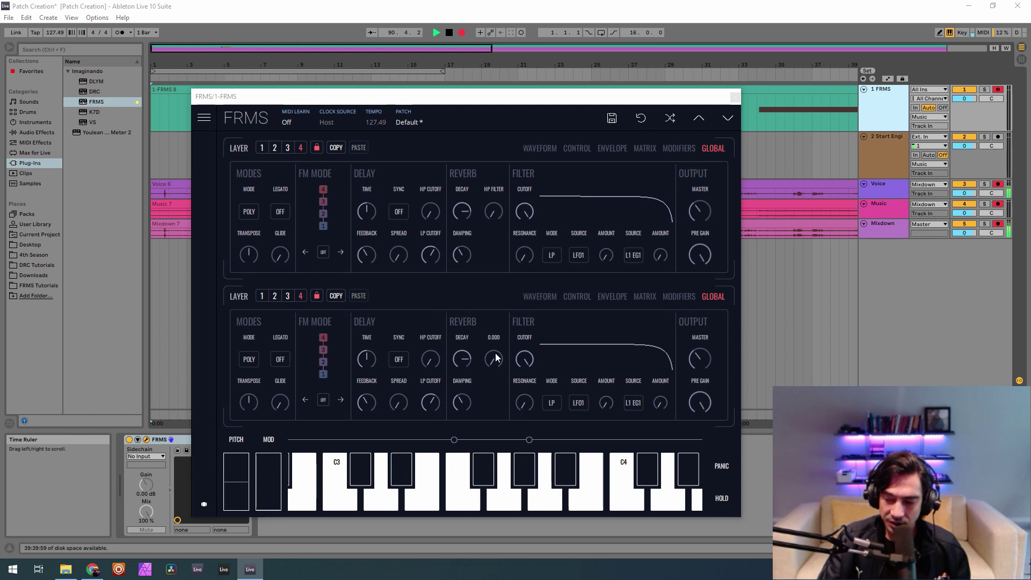
drag(490, 356, 500, 325)
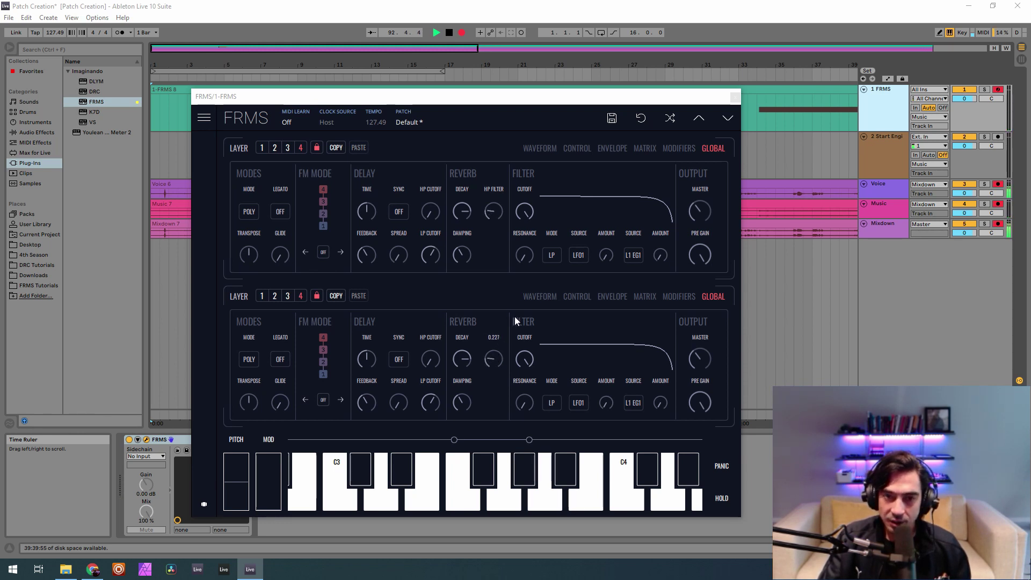
drag(515, 316, 521, 314)
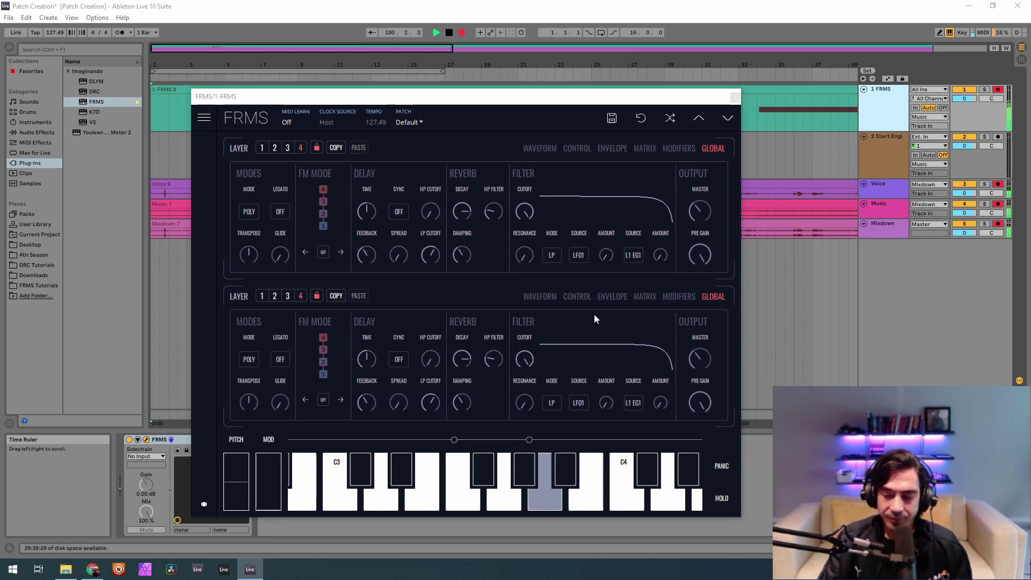
Show layer 4's envelopes, then lengthen EG1's decay and reshape its curve
click(621, 299)
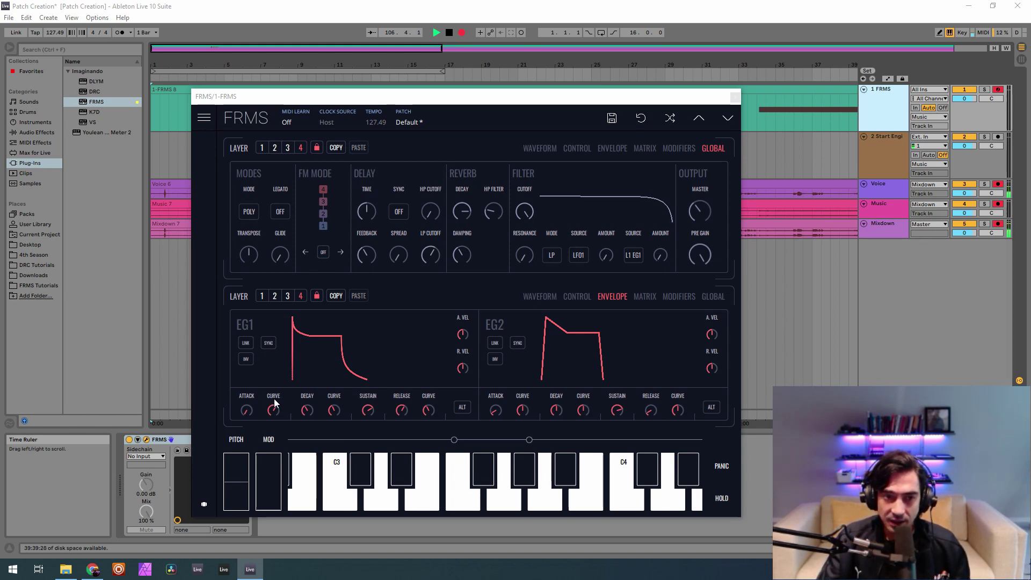
mouse_move(253, 396)
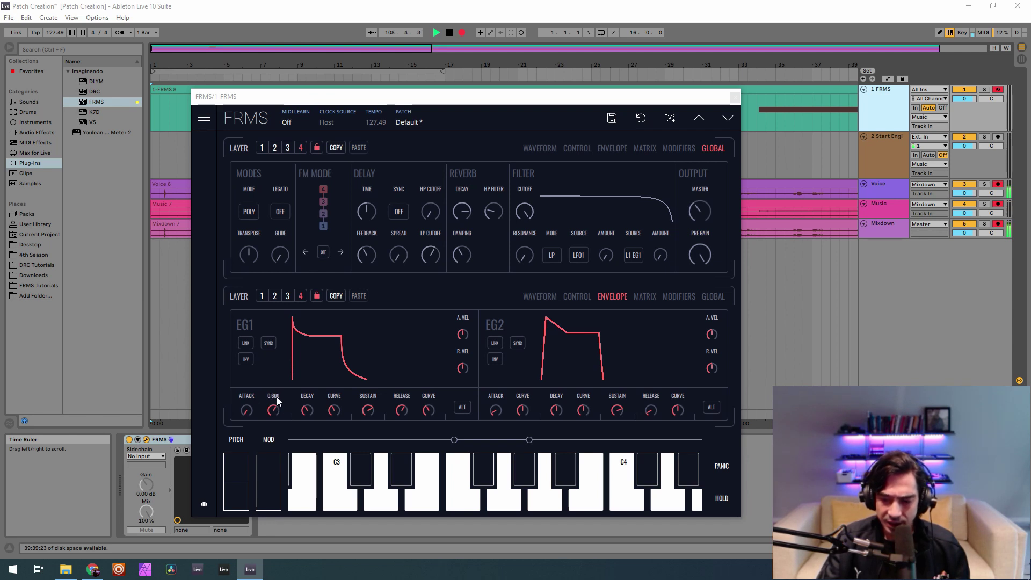
click(464, 409)
click(462, 407)
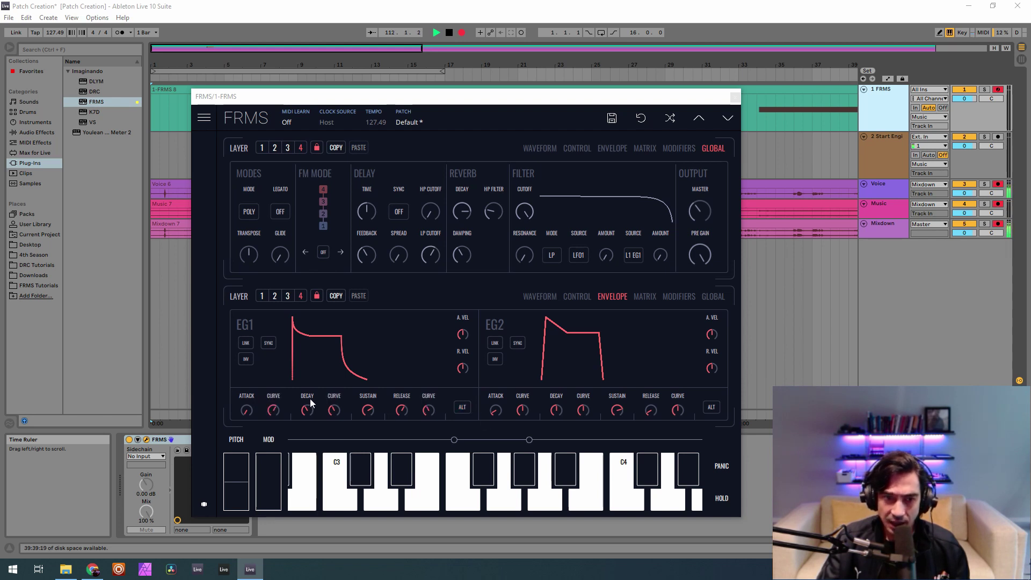
drag(312, 407, 312, 397)
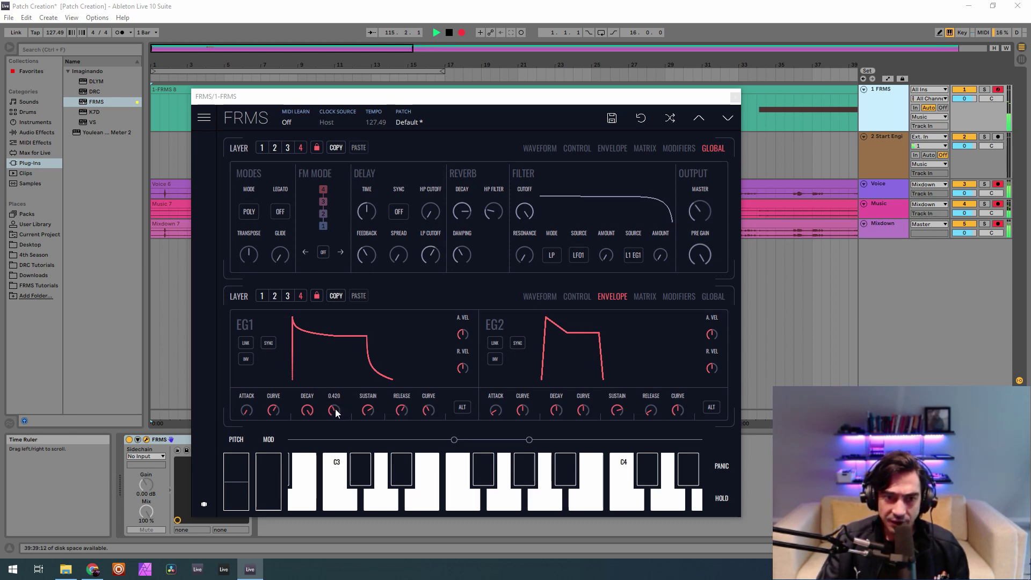
drag(336, 408, 349, 404)
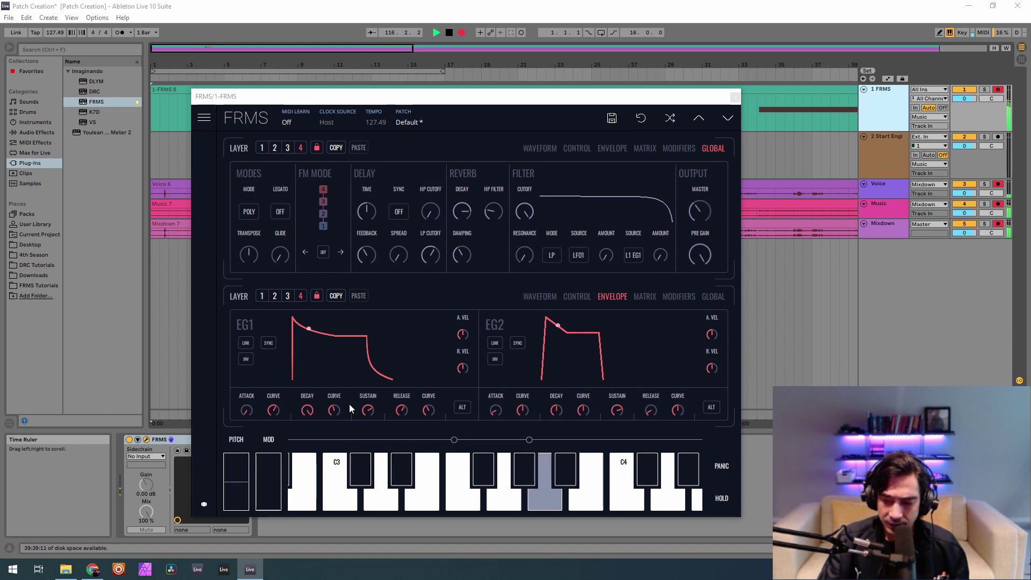
Set EG1's maximum decay time to 3000 ms, lower its sustain, and switch to layer 3
click(461, 409)
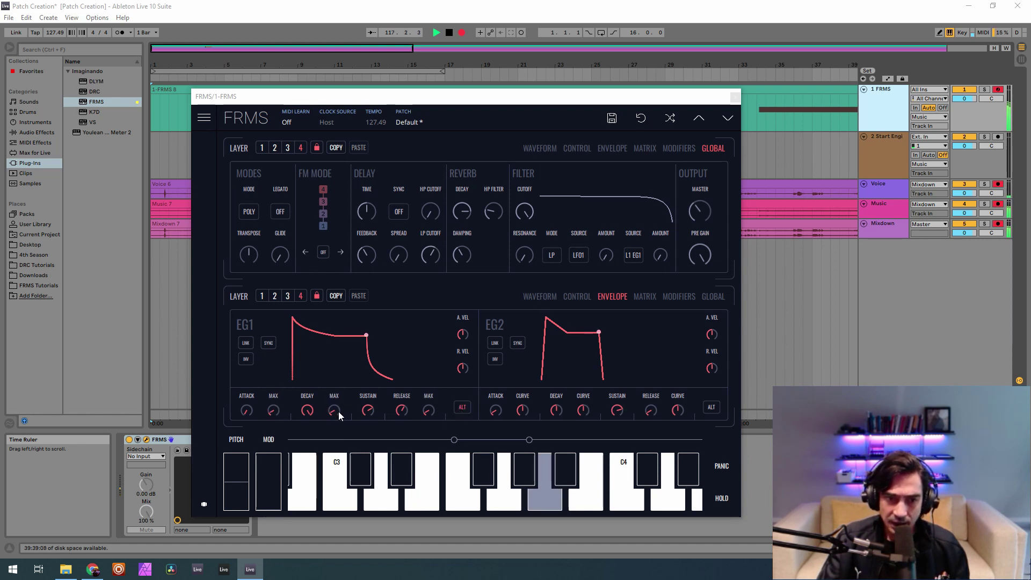
scroll(334, 411, up, 2)
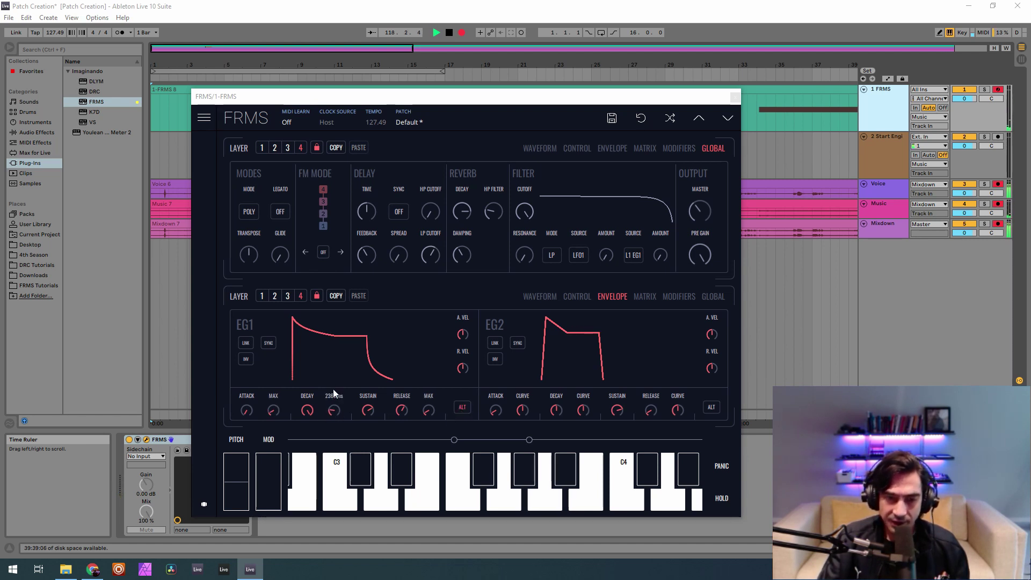
drag(336, 373, 333, 386)
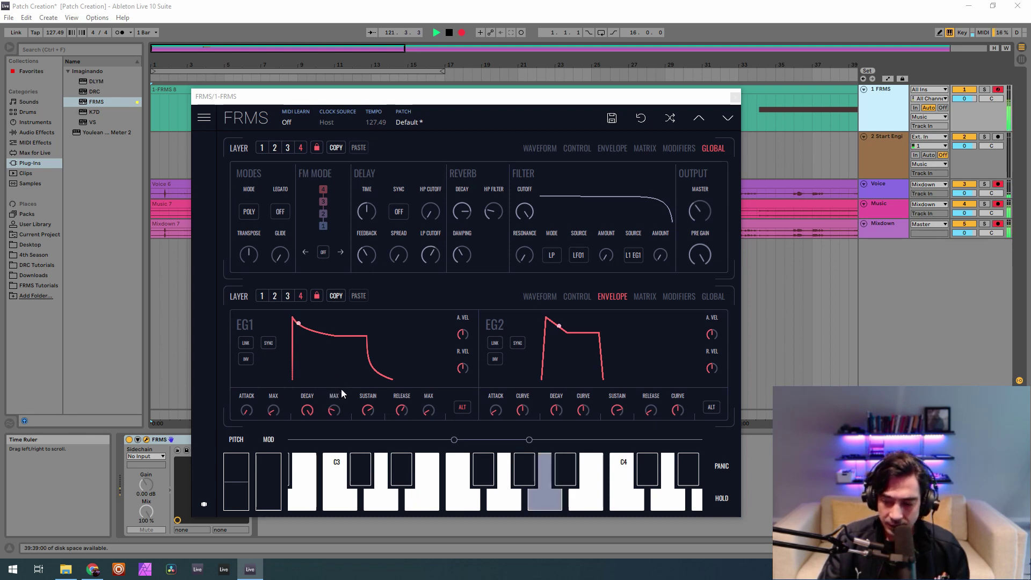
drag(370, 411, 364, 502)
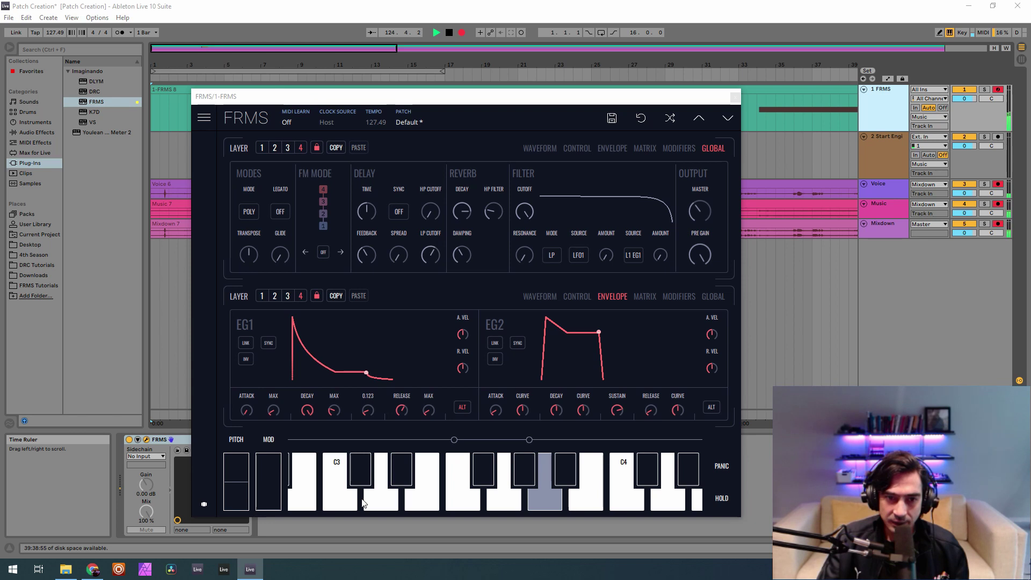
click(402, 408)
mouse_move(428, 400)
click(461, 407)
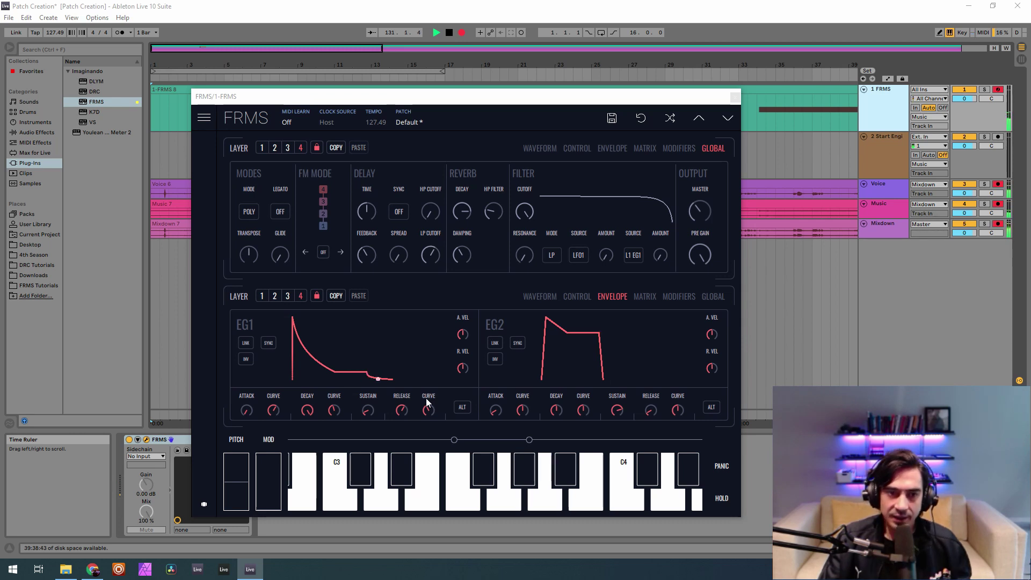
click(287, 297)
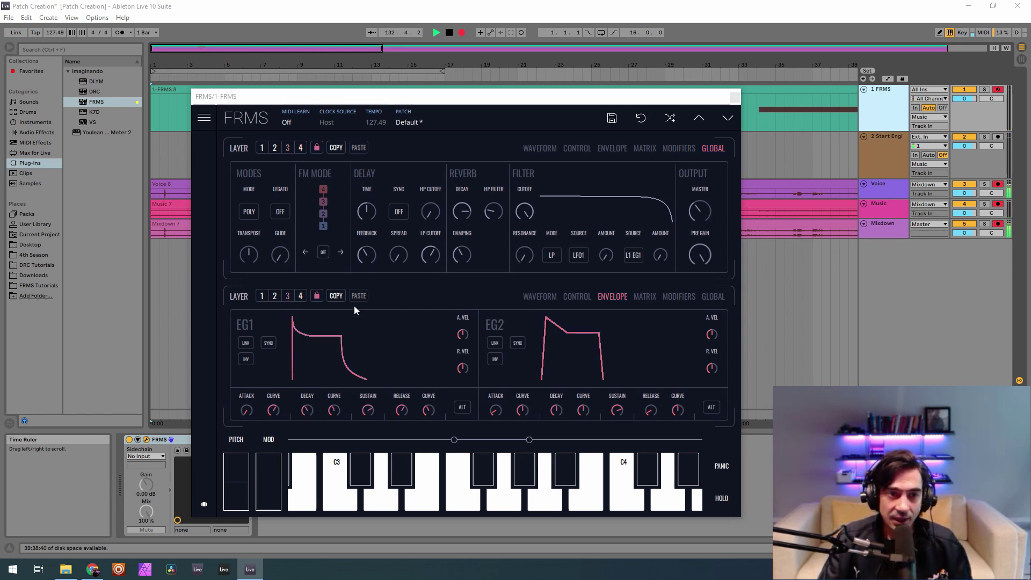
Switch layer 3's engine from granular to oscillator
click(541, 297)
click(566, 296)
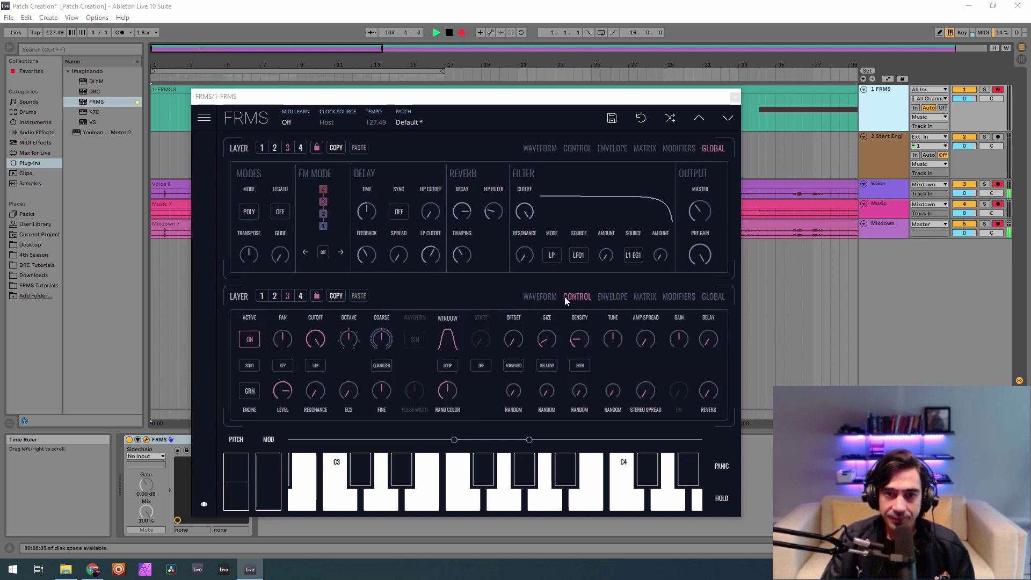
click(248, 392)
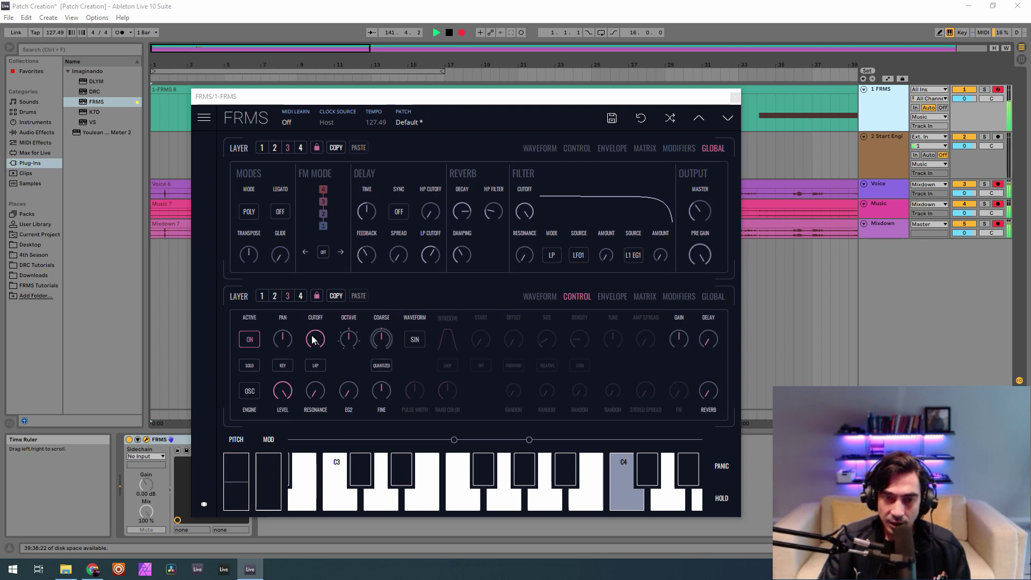
Pull layer 3's cutoff down to 0.160 in L2P filter mode and add a little reverb
mouse_move(319, 354)
drag(318, 355, 344, 469)
click(313, 367)
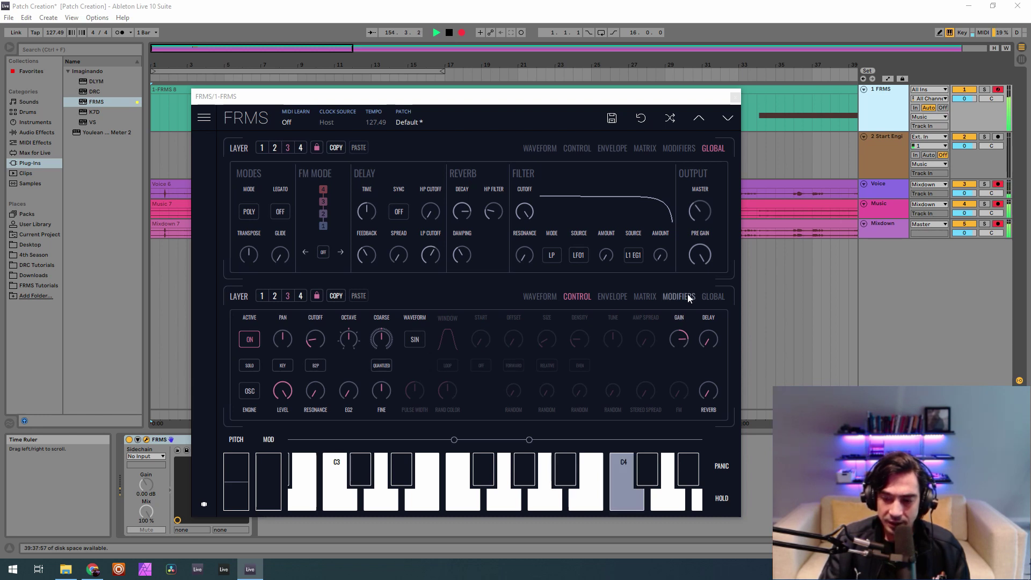
mouse_move(711, 393)
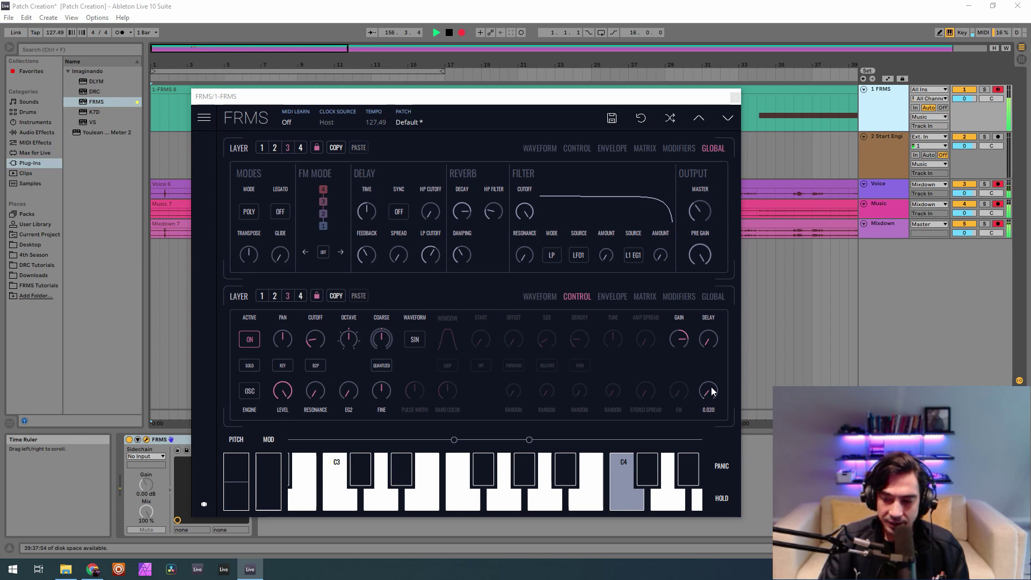
drag(711, 393, 717, 365)
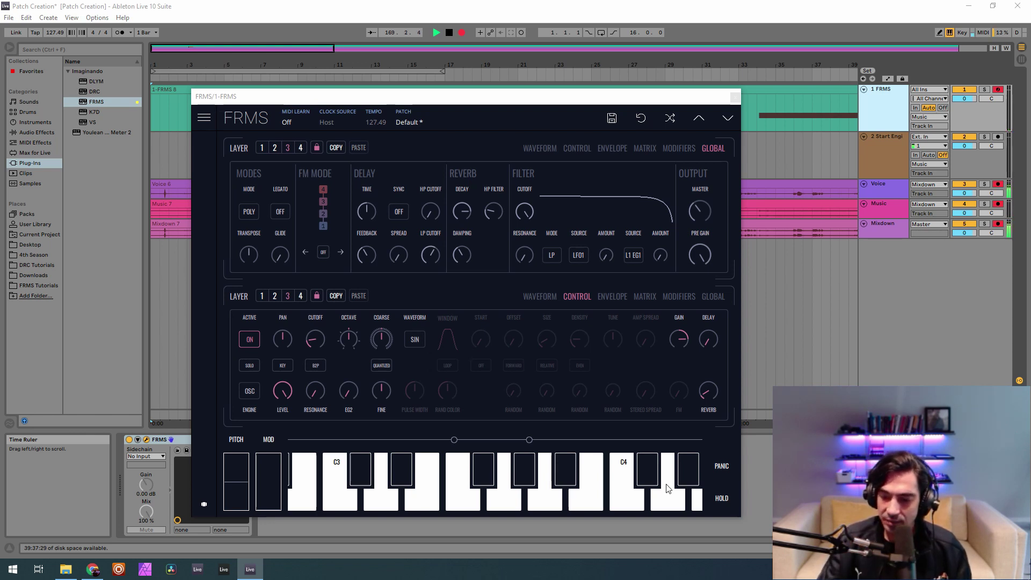
Lengthen layer 3's EG1 attack and reshape its attack curve
click(611, 297)
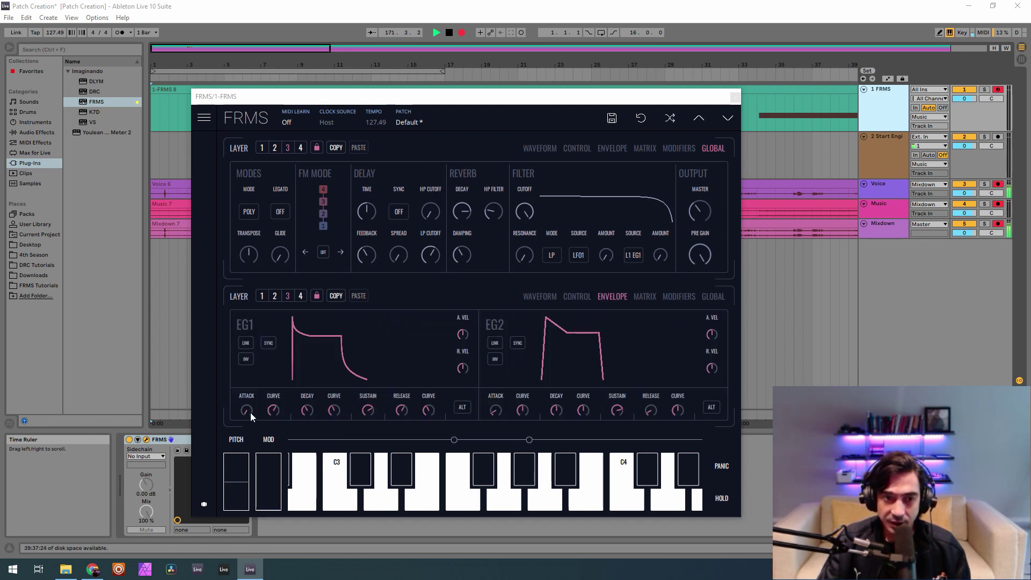
drag(251, 412, 253, 371)
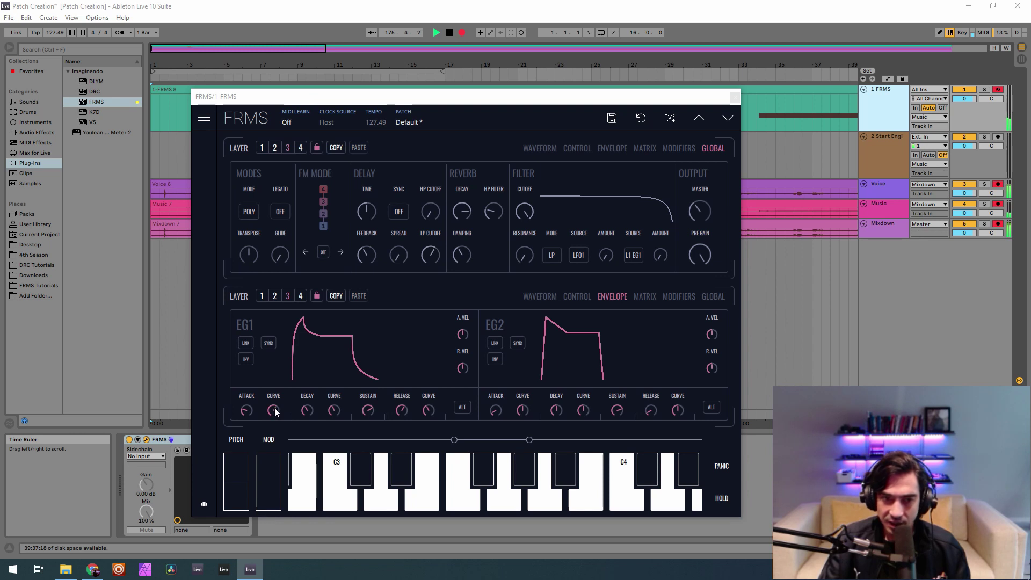
drag(272, 398, 268, 423)
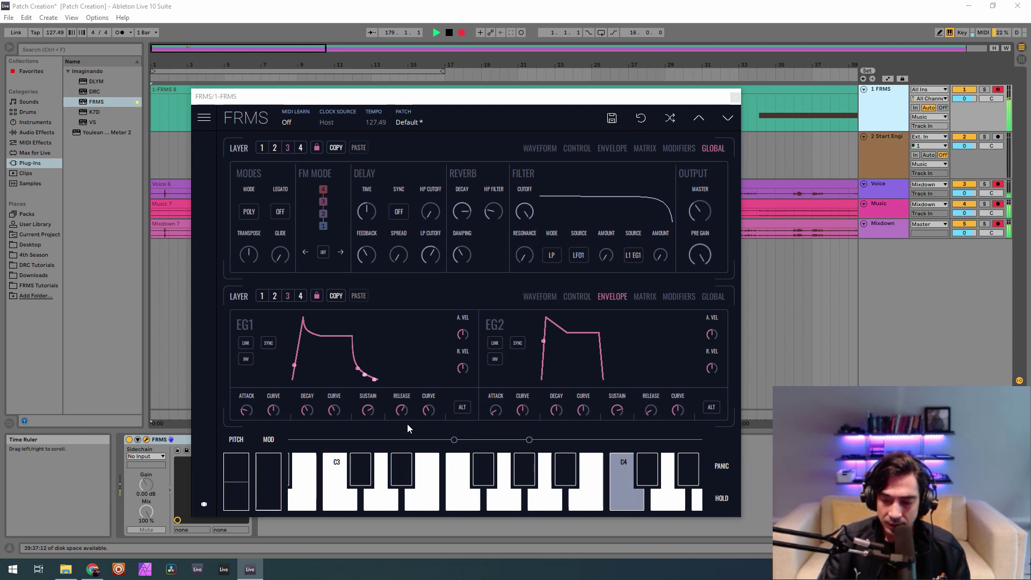
Set EG1's maximum attack time to about 2966 ms and raise its sustain to full
click(461, 410)
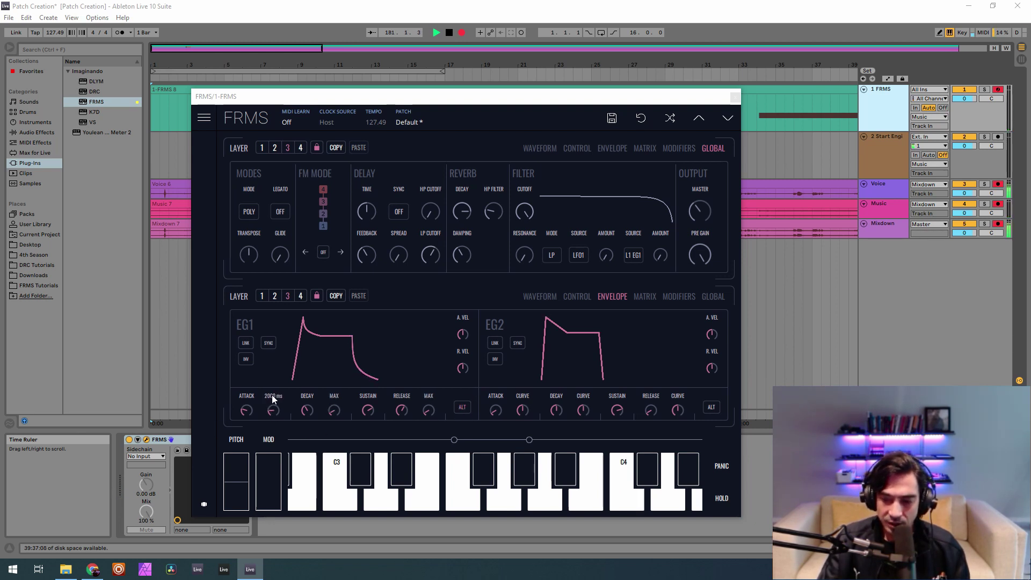
drag(272, 395, 307, 380)
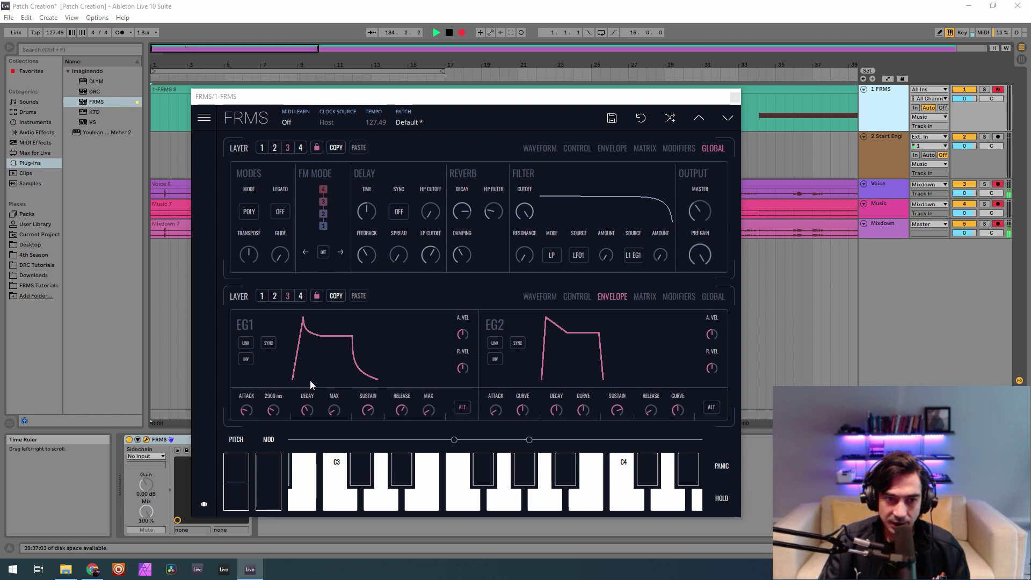
drag(314, 379, 311, 379)
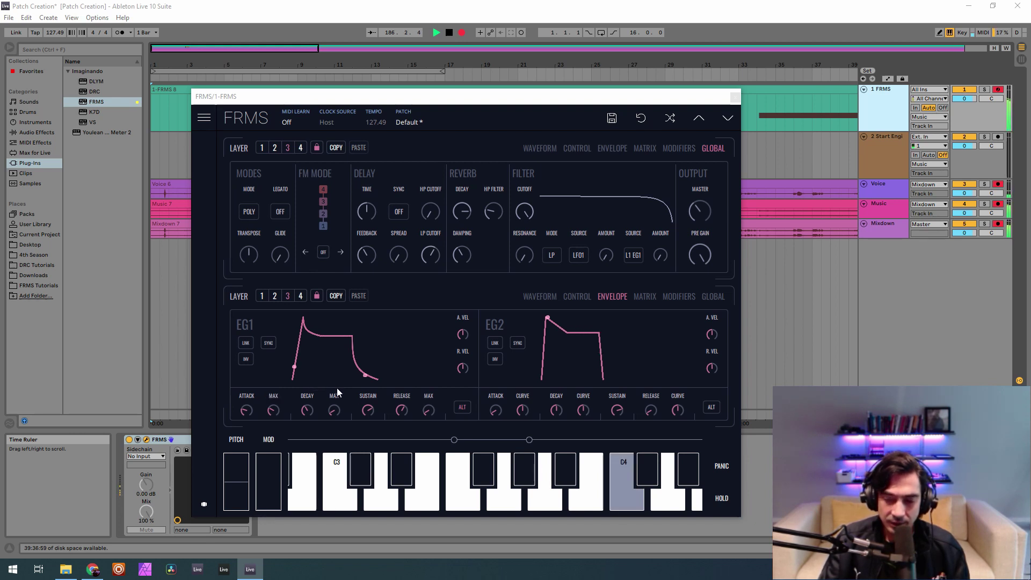
click(462, 408)
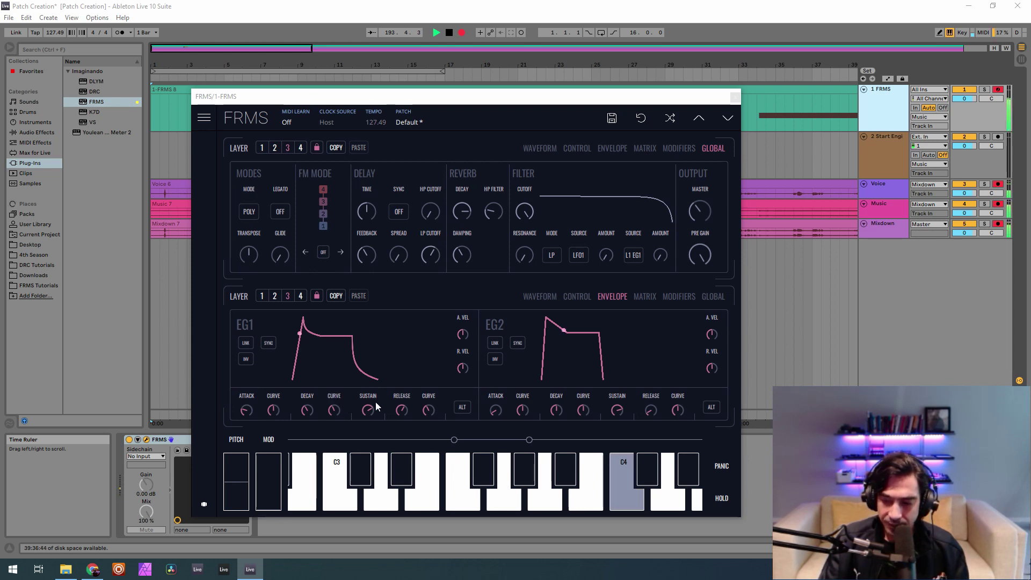
drag(382, 413, 359, 346)
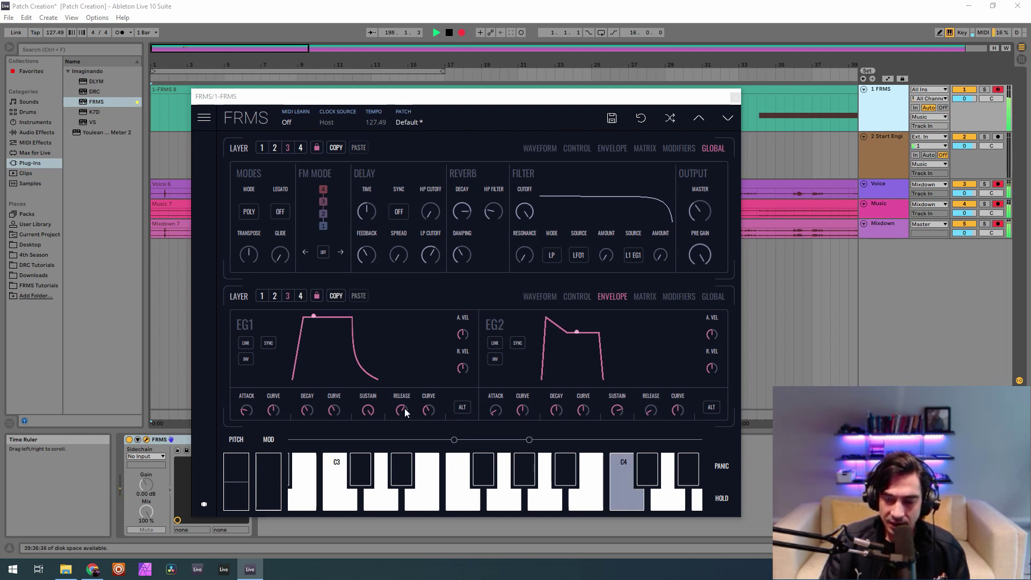
mouse_move(403, 408)
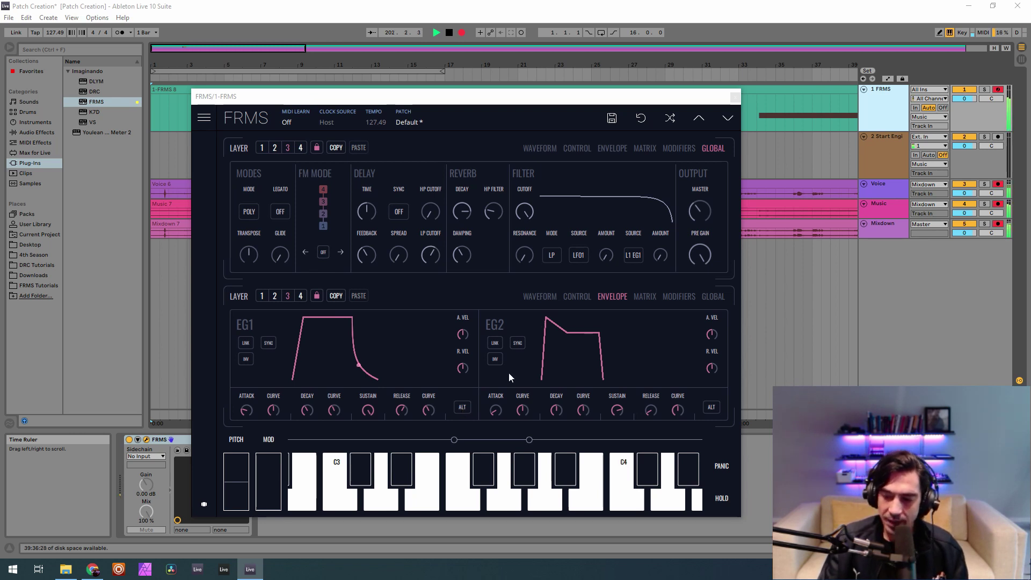
Select another layer and switch its engine from granular to oscillator
click(274, 147)
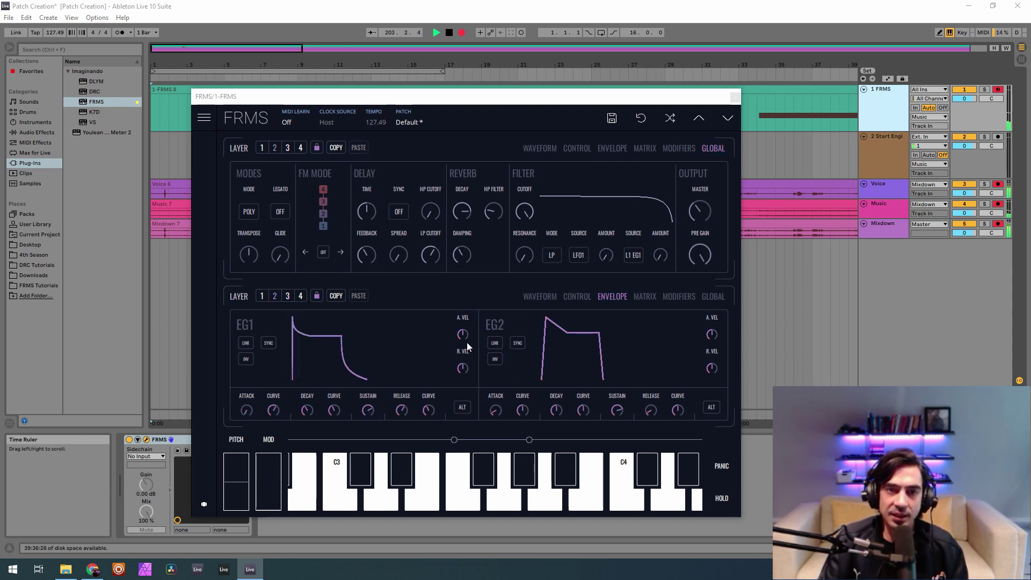
click(540, 296)
click(565, 297)
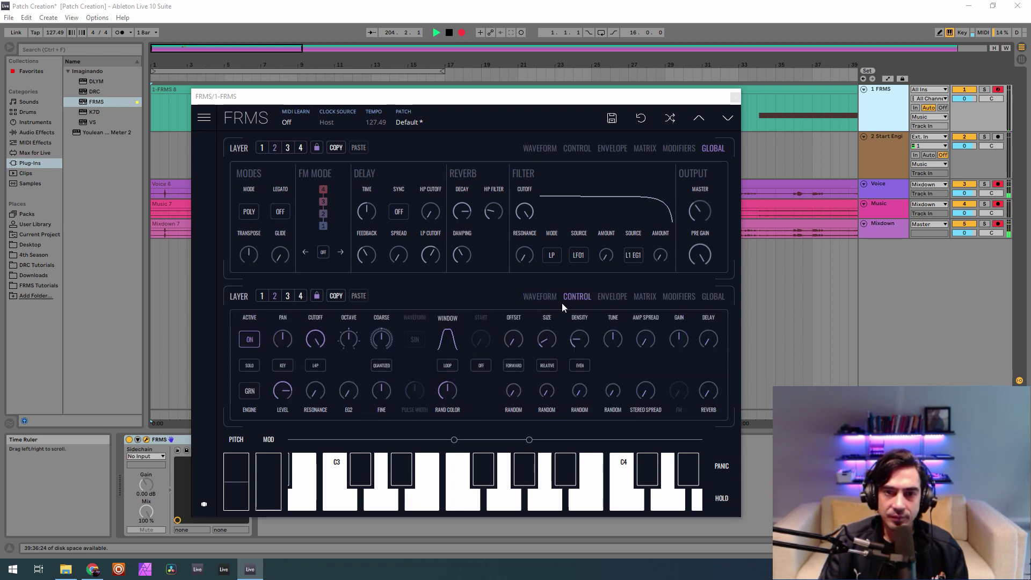
click(258, 393)
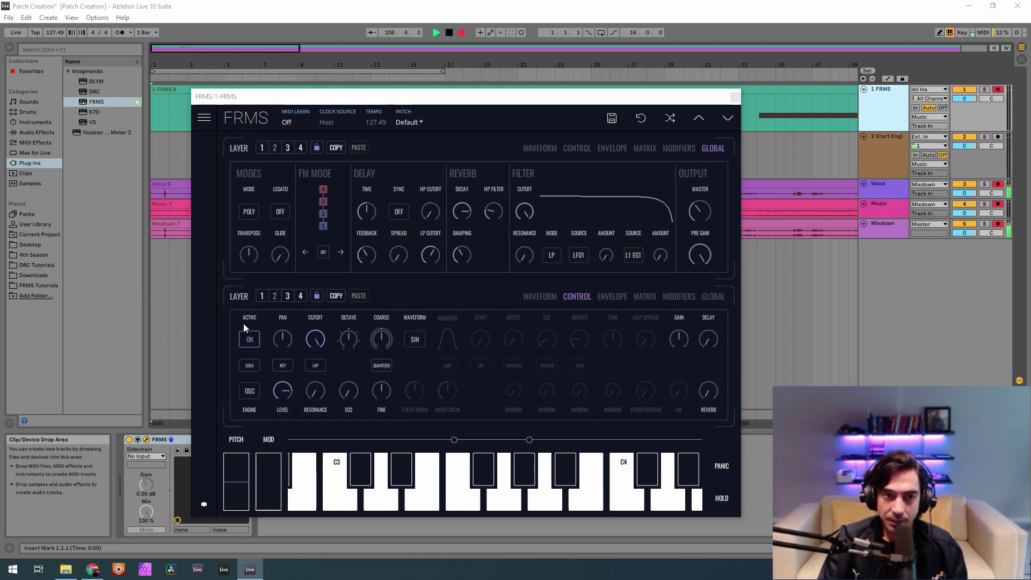
Pan slightly right and adjust the level, with resonance 0.780, gain 0.020, cutoff 0.803 and fine -0.040
drag(282, 339, 330, 326)
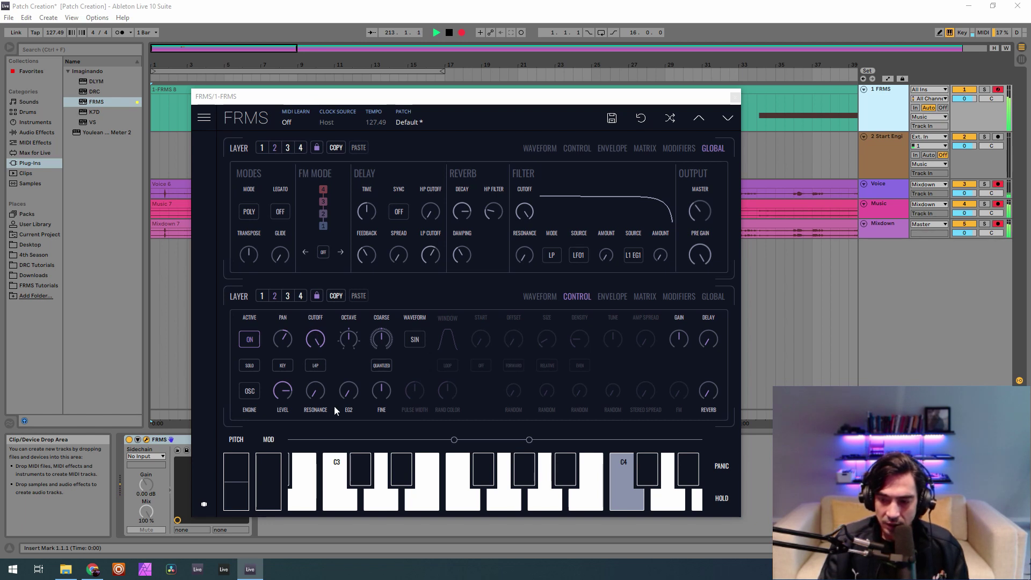
mouse_move(314, 395)
drag(314, 395, 308, 283)
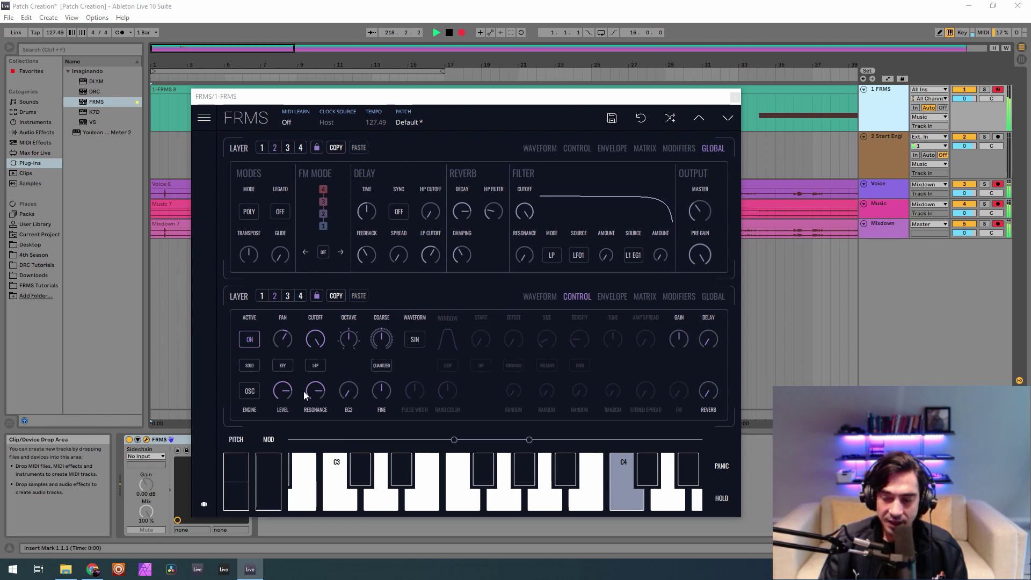
drag(290, 392, 319, 366)
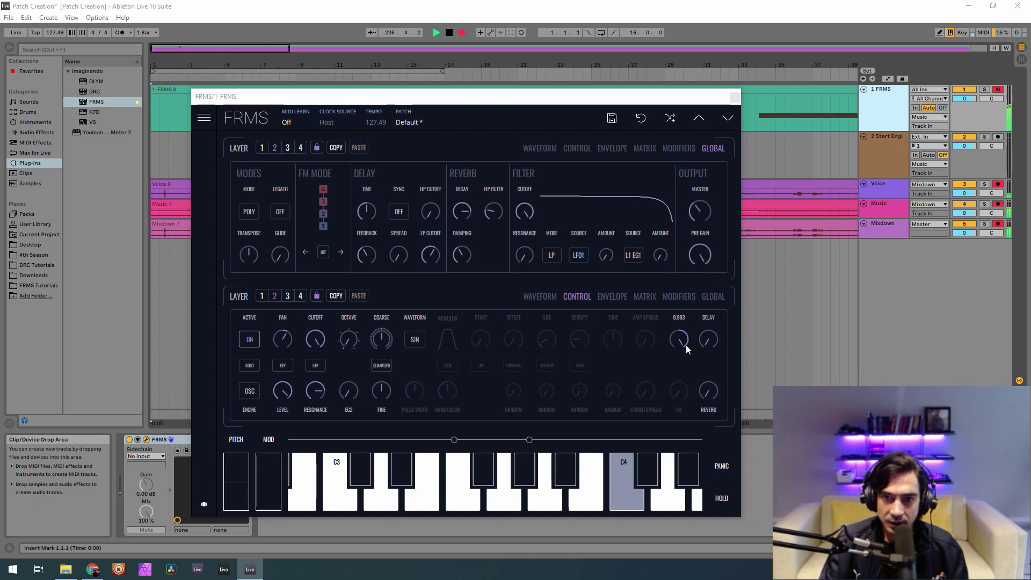
mouse_move(687, 348)
mouse_down()
mouse_move(688, 415)
mouse_move(696, 335)
mouse_up()
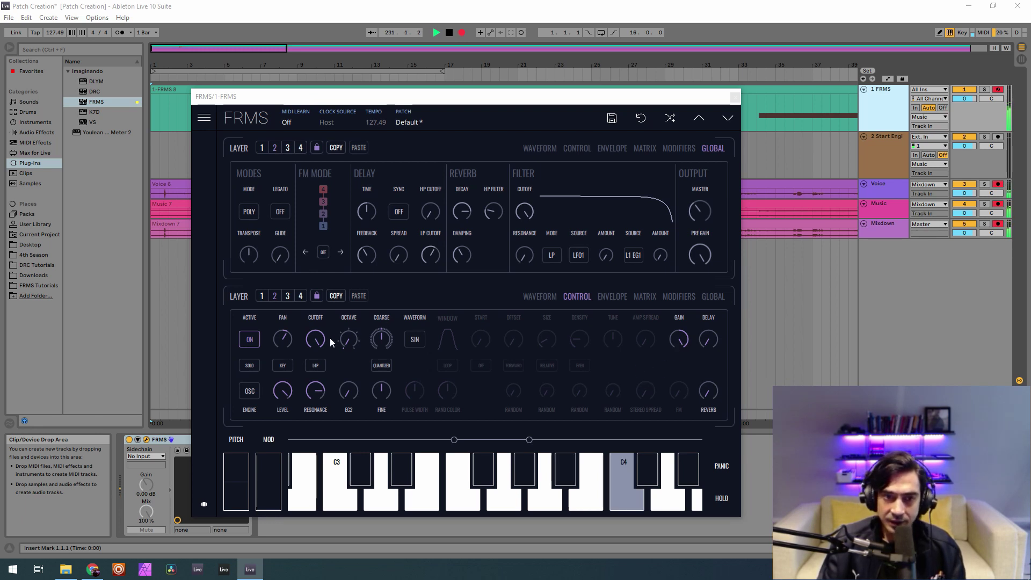
drag(317, 340, 336, 464)
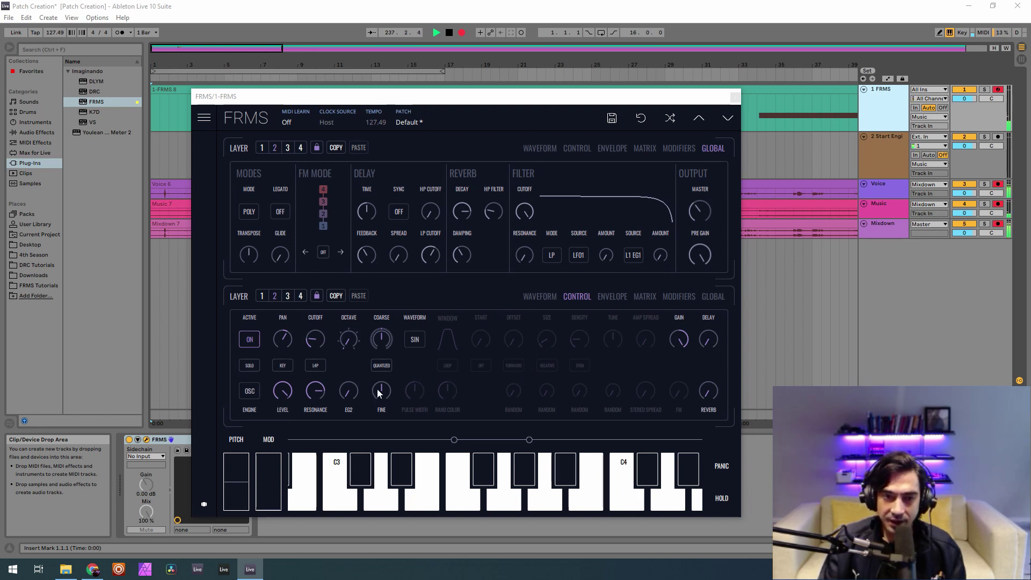
drag(378, 393, 376, 397)
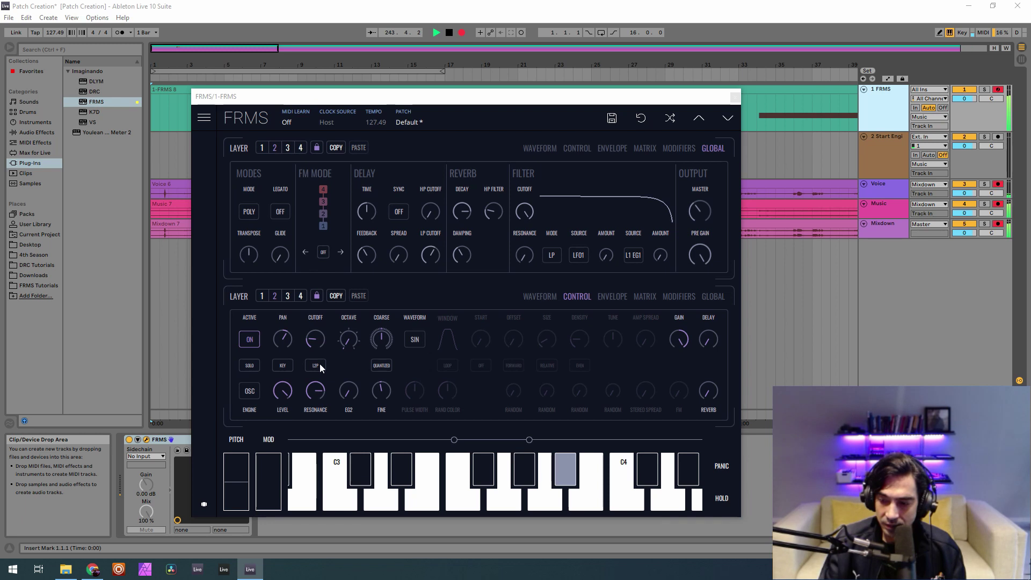
mouse_move(278, 392)
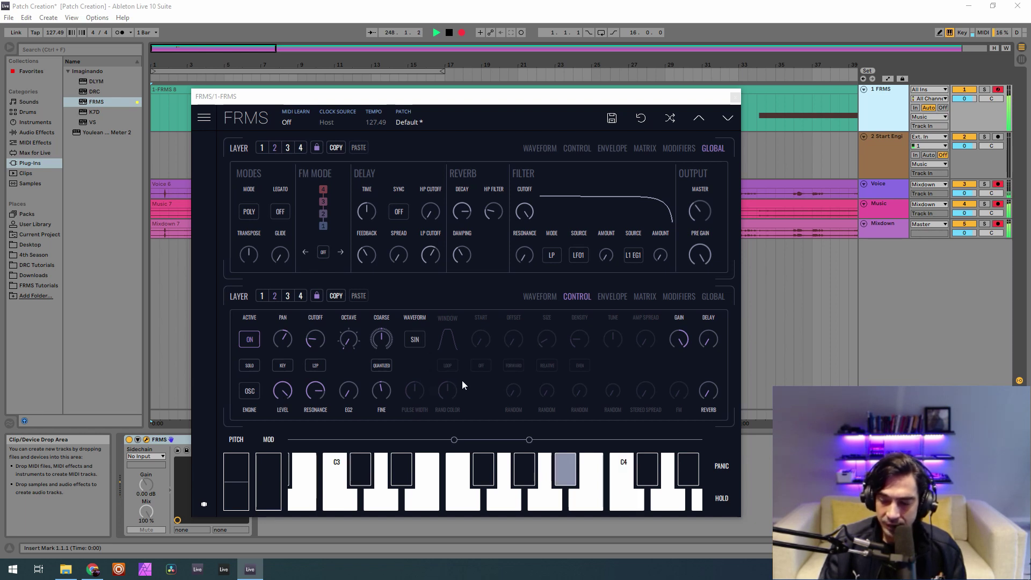
Set EG1 attack to 0.300, attack curve to 0.367 and maximum attack time to 1300 ms
click(617, 296)
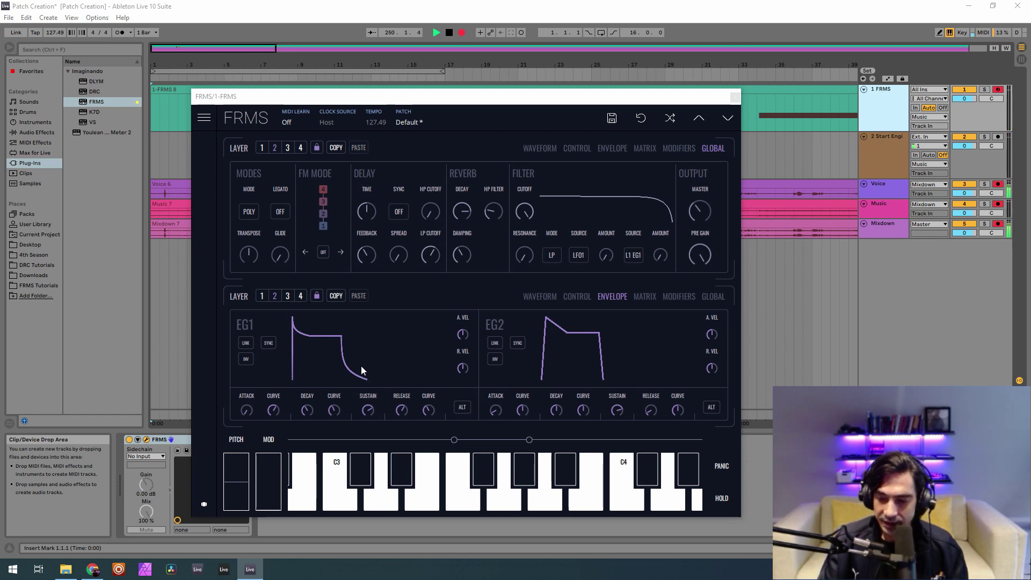
drag(246, 401, 262, 313)
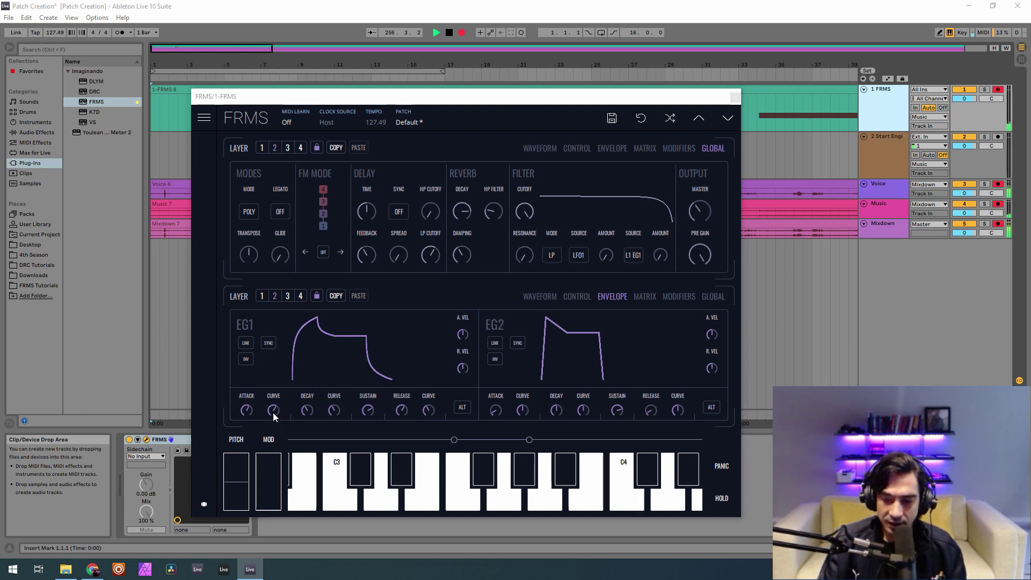
drag(272, 412, 286, 463)
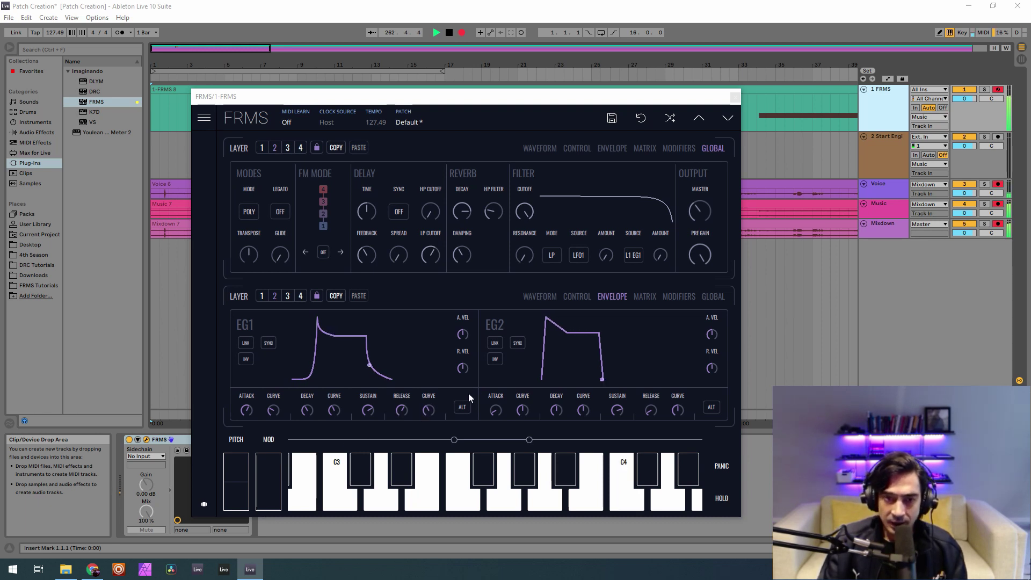
click(460, 408)
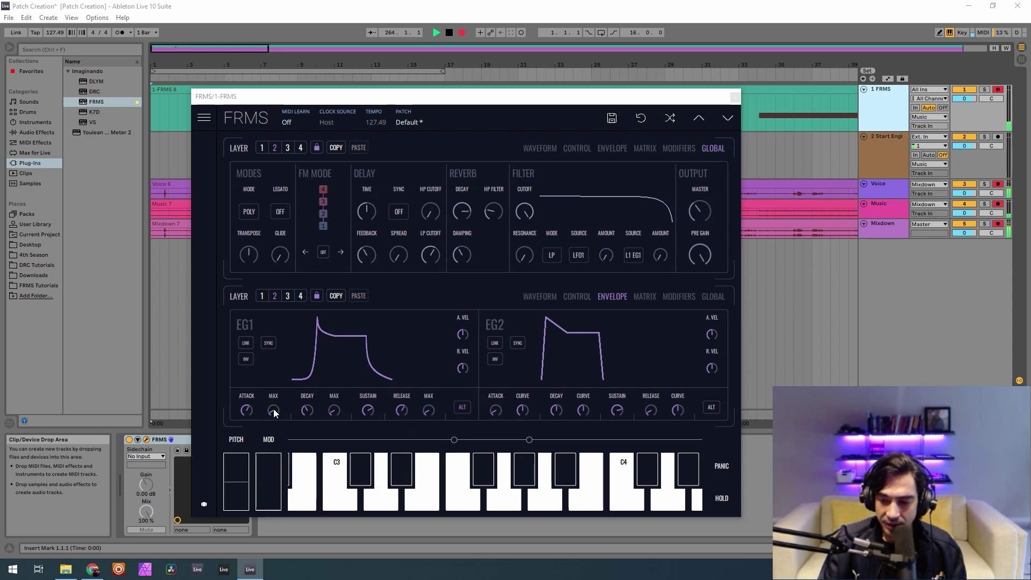
mouse_move(274, 412)
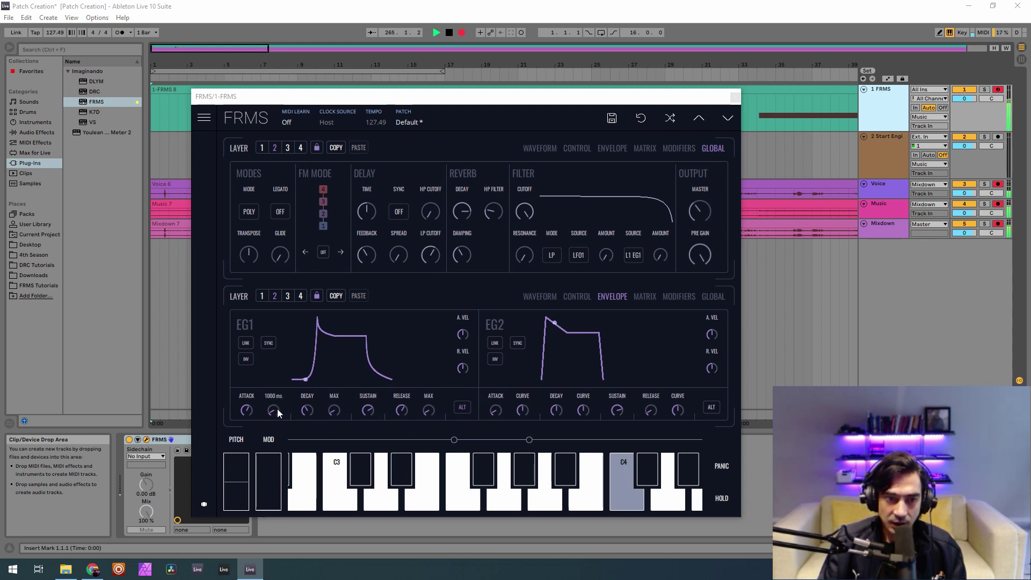
drag(288, 404, 290, 404)
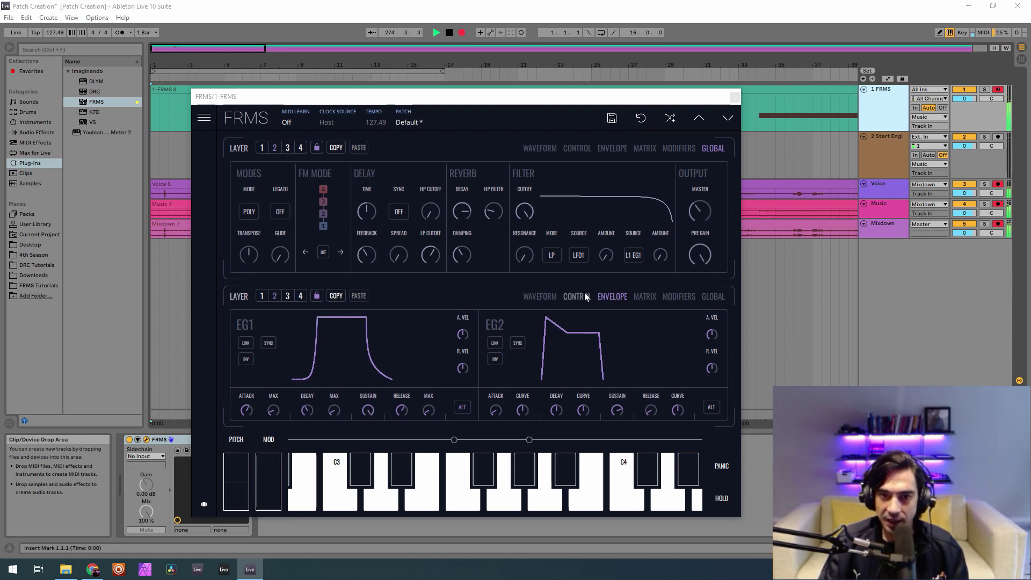
Switch the layer's engine from granular to oscillator and select another layer for editing
click(539, 303)
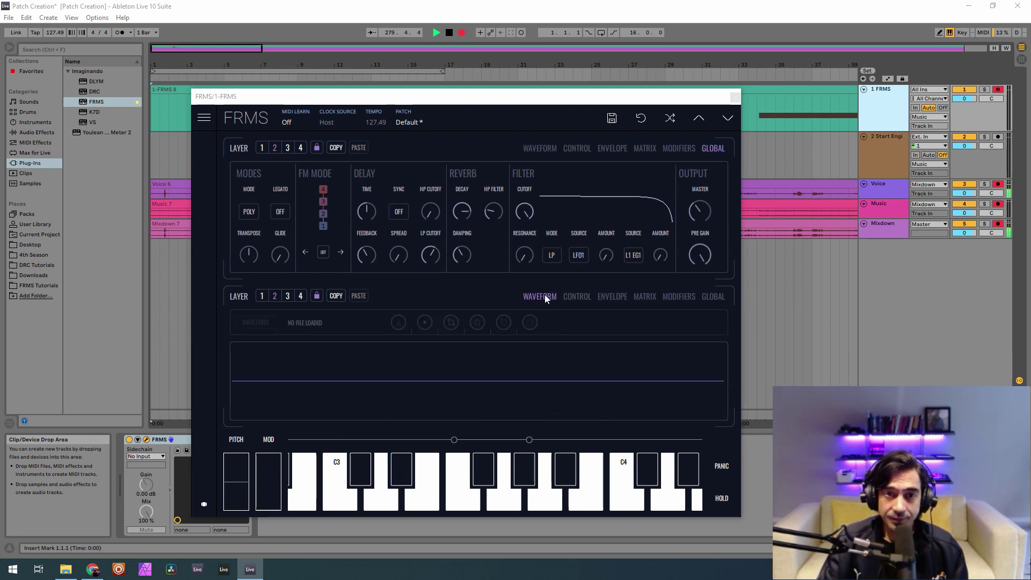
click(575, 297)
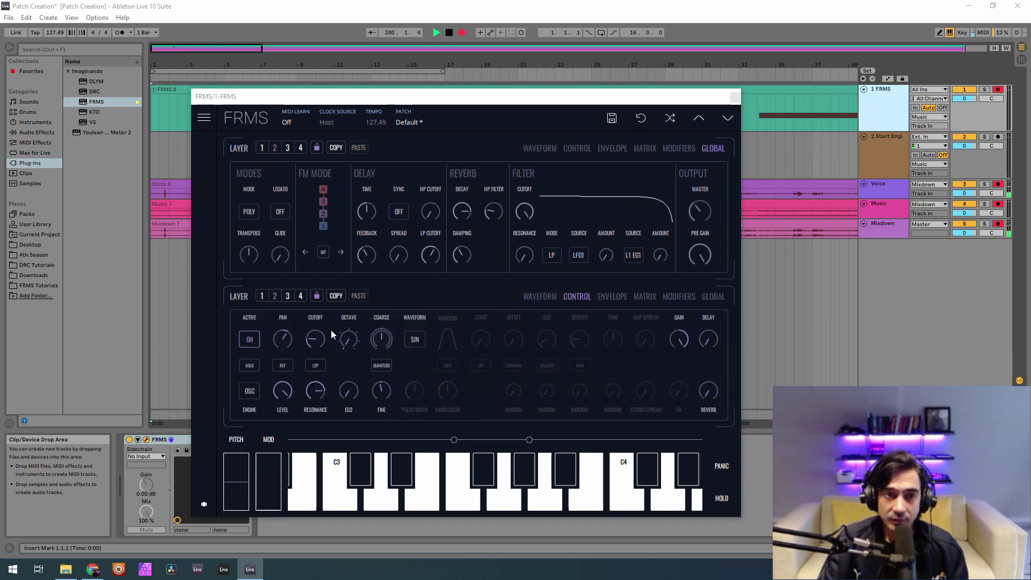
click(255, 396)
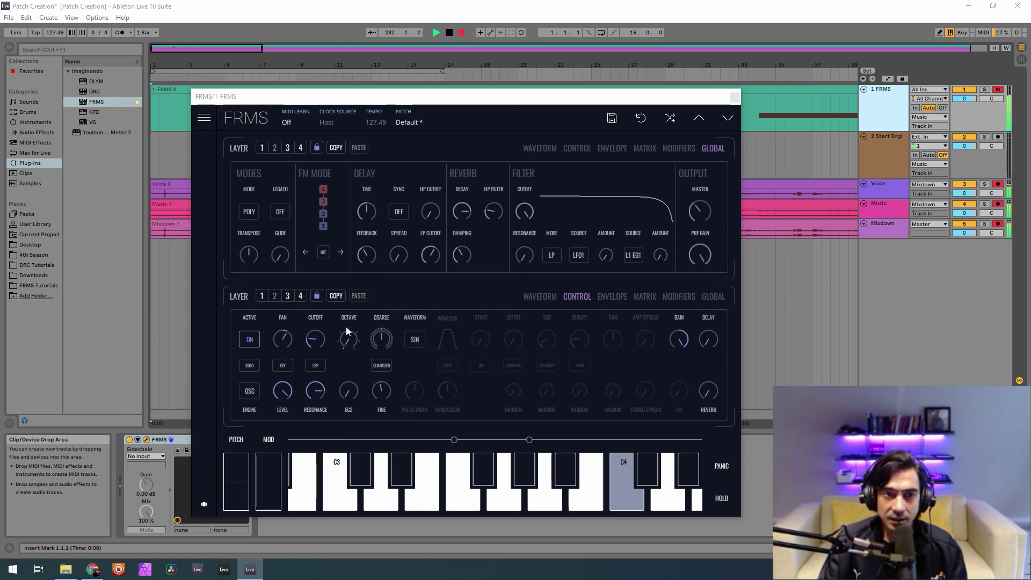
click(263, 296)
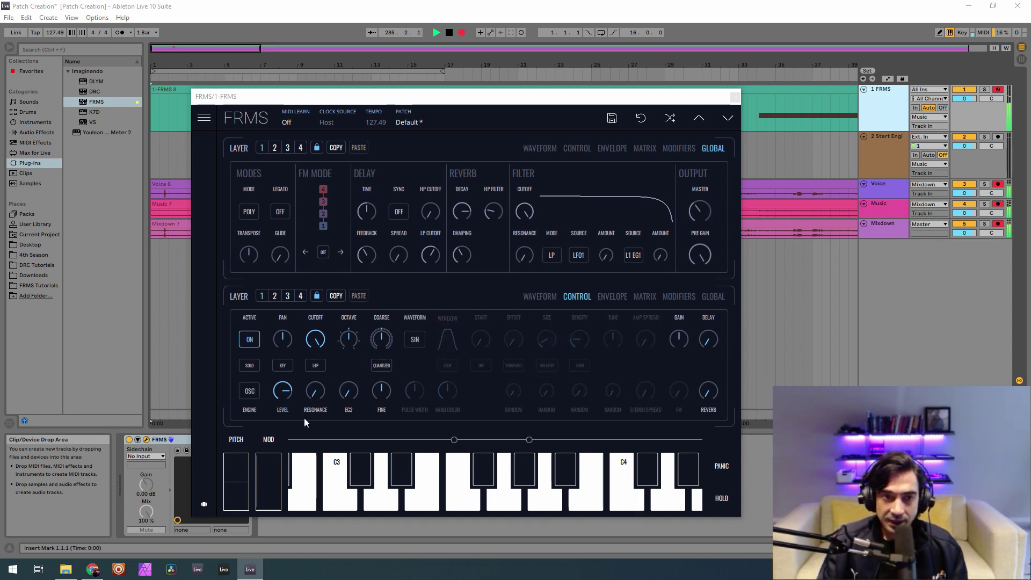
Give this layer high resonance, cutoff 0.330, level 0.777, gain 0.280, a lower octave and more reverb
drag(315, 394, 328, 374)
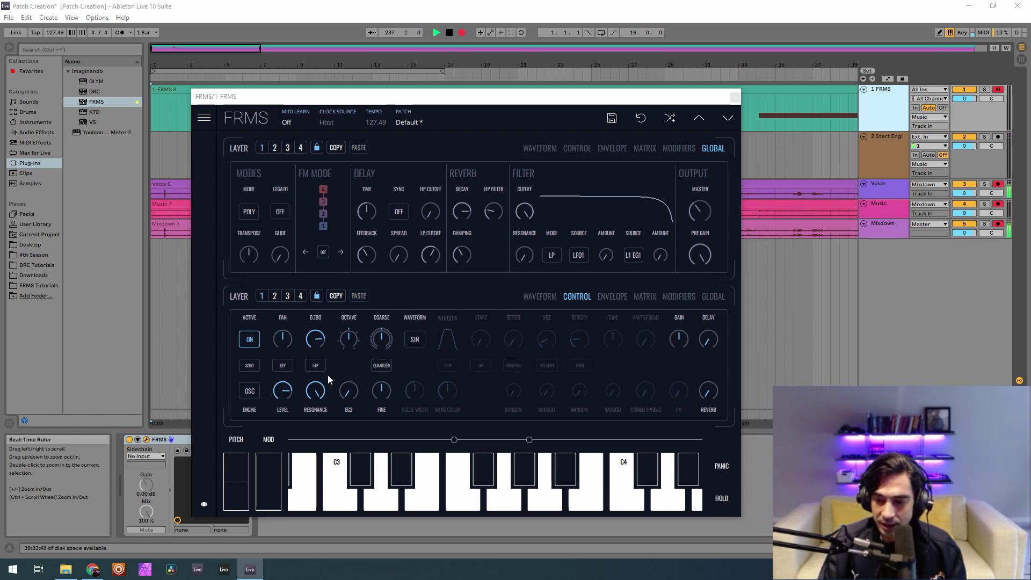
drag(327, 374, 353, 473)
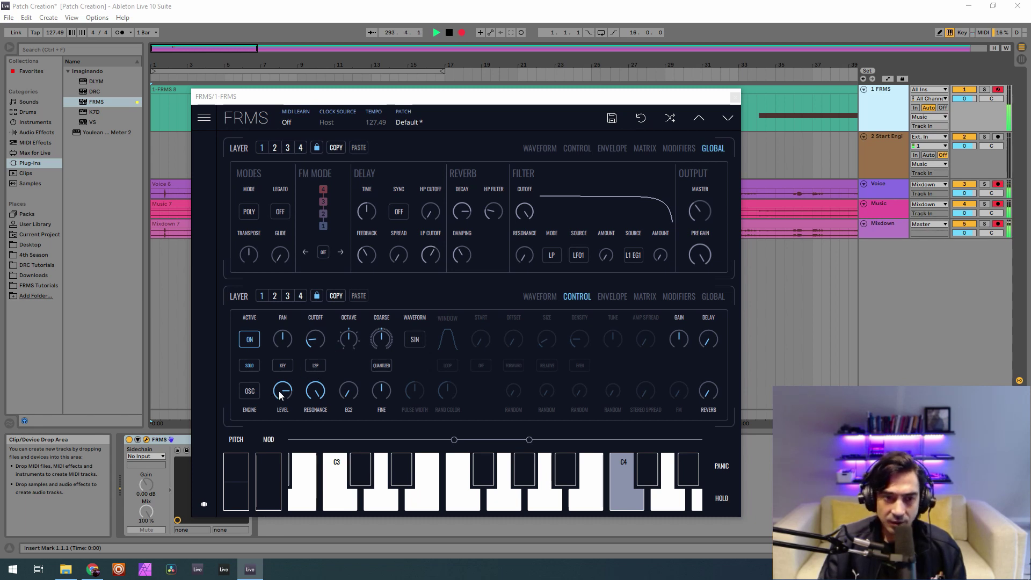
drag(284, 395, 274, 397)
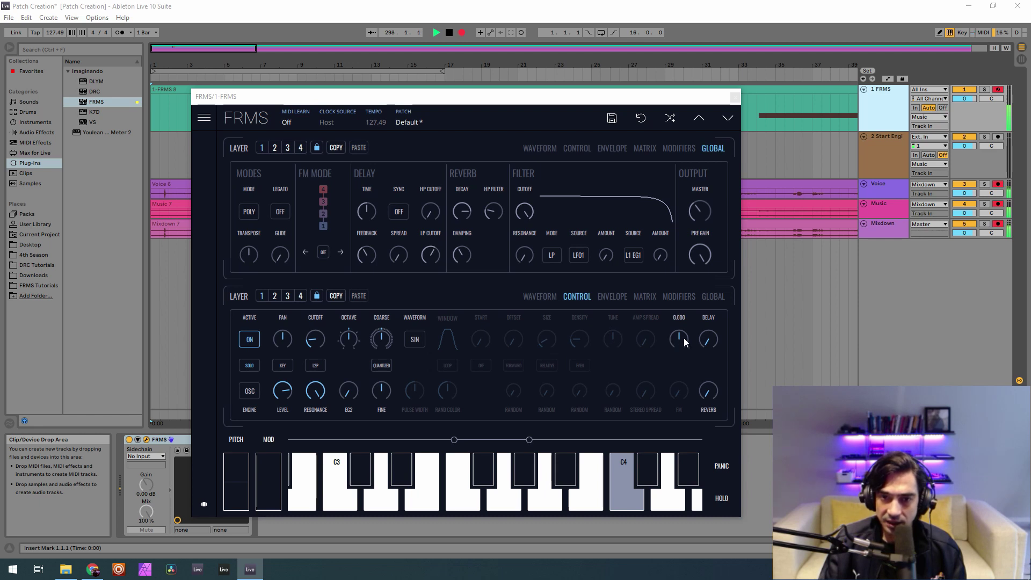
drag(684, 337, 669, 297)
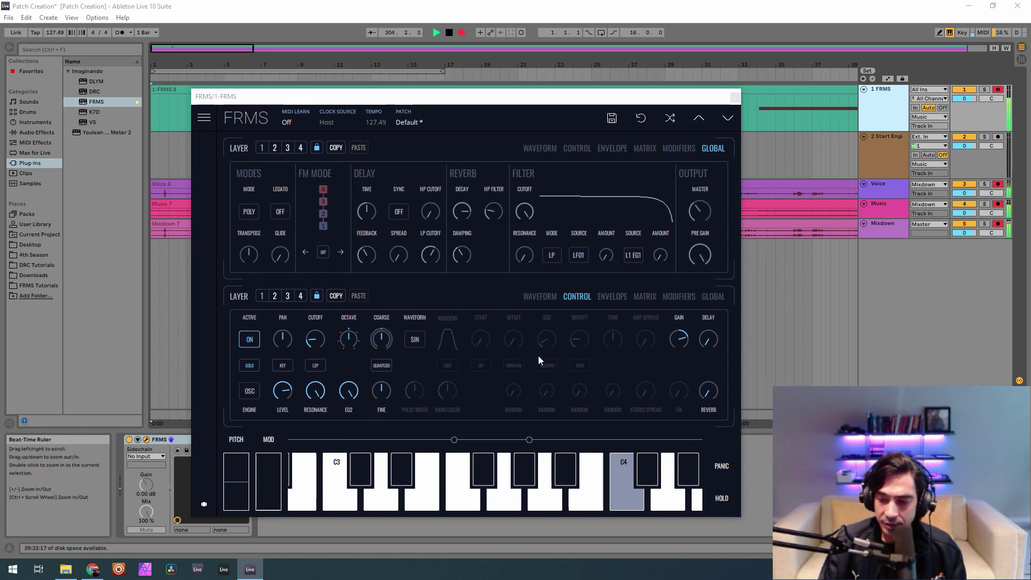
drag(352, 339, 359, 372)
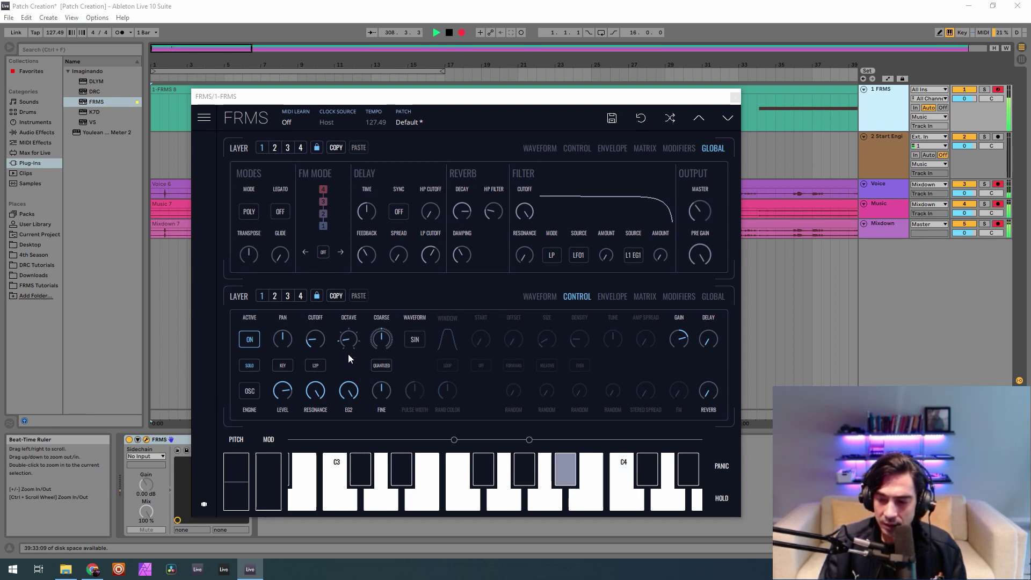
mouse_move(385, 390)
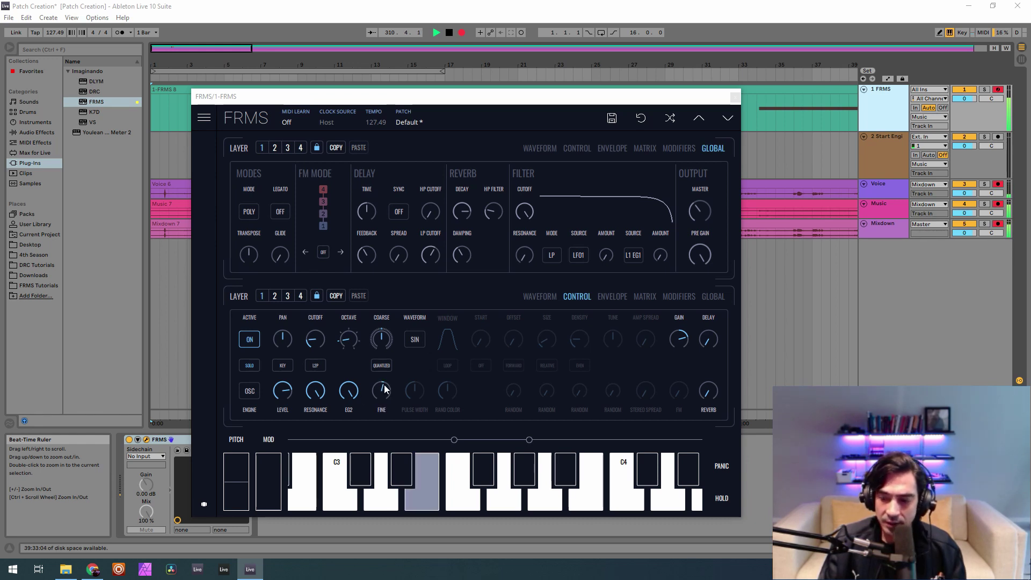
scroll(704, 392, down, 3)
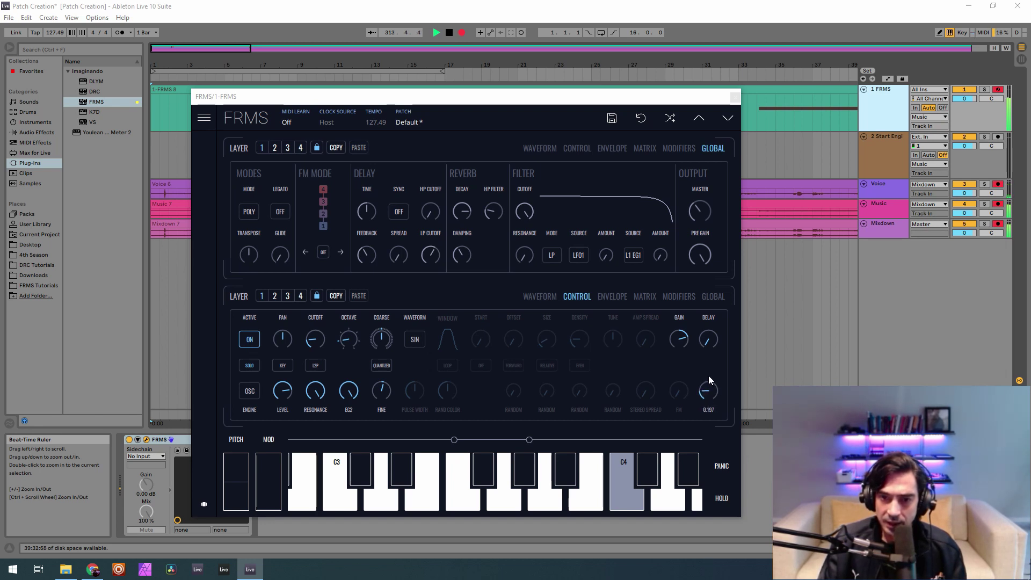
Set EG1 attack to 0.387, maximum attack time to 1200 ms and a sharper attack curve around 0.26
click(612, 298)
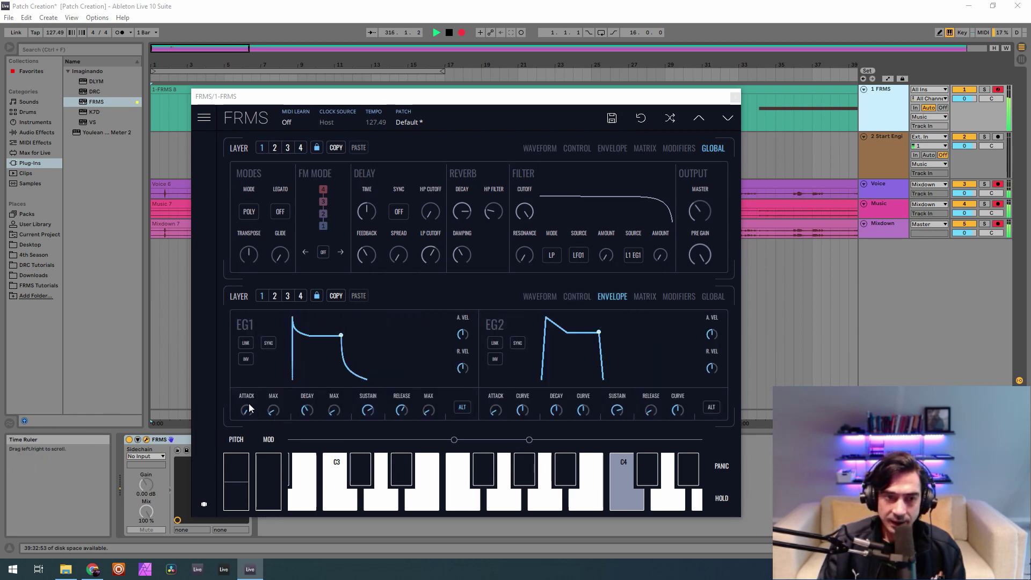
drag(246, 408, 249, 308)
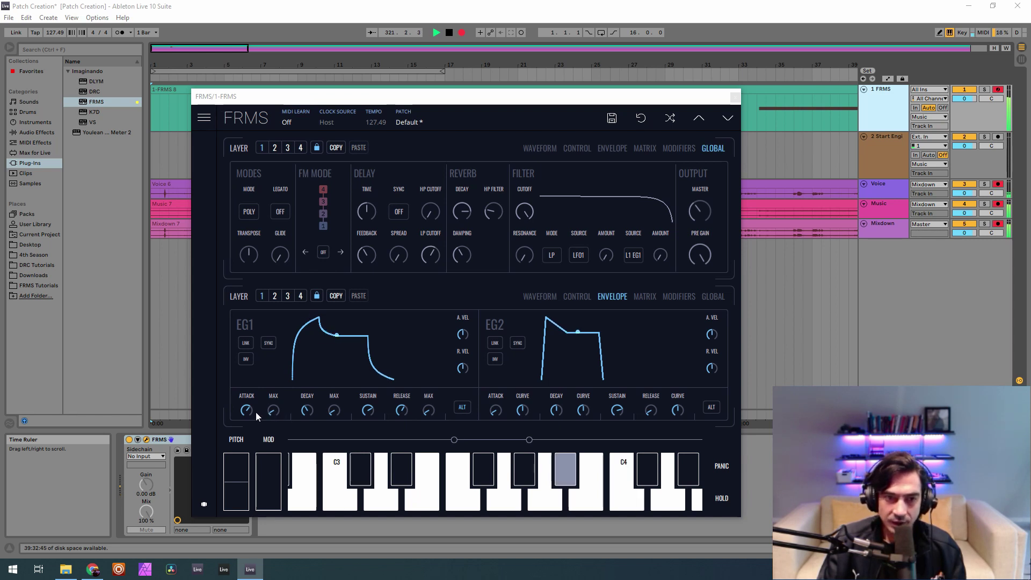
drag(272, 411, 272, 414)
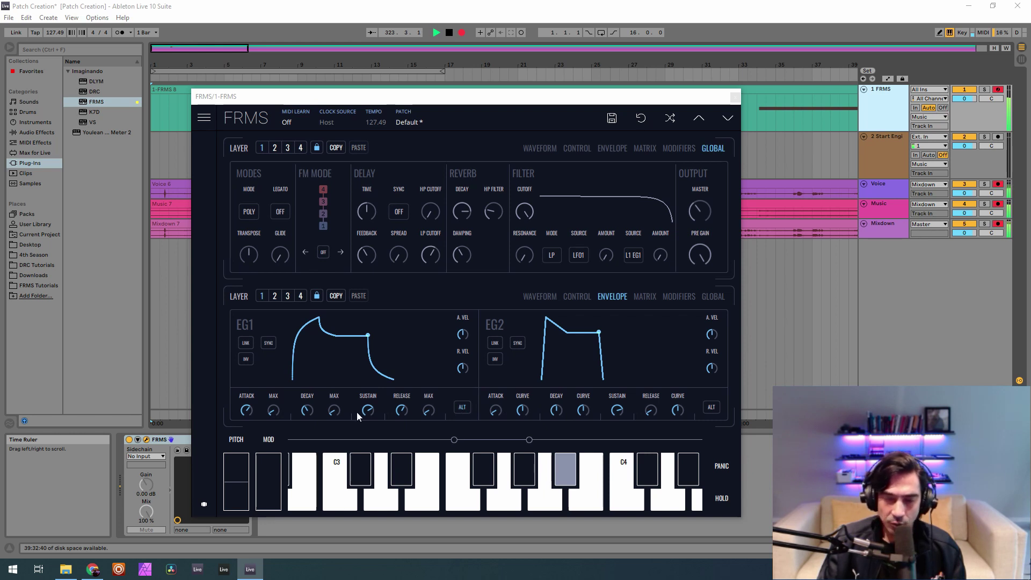
mouse_move(278, 414)
drag(286, 408, 290, 407)
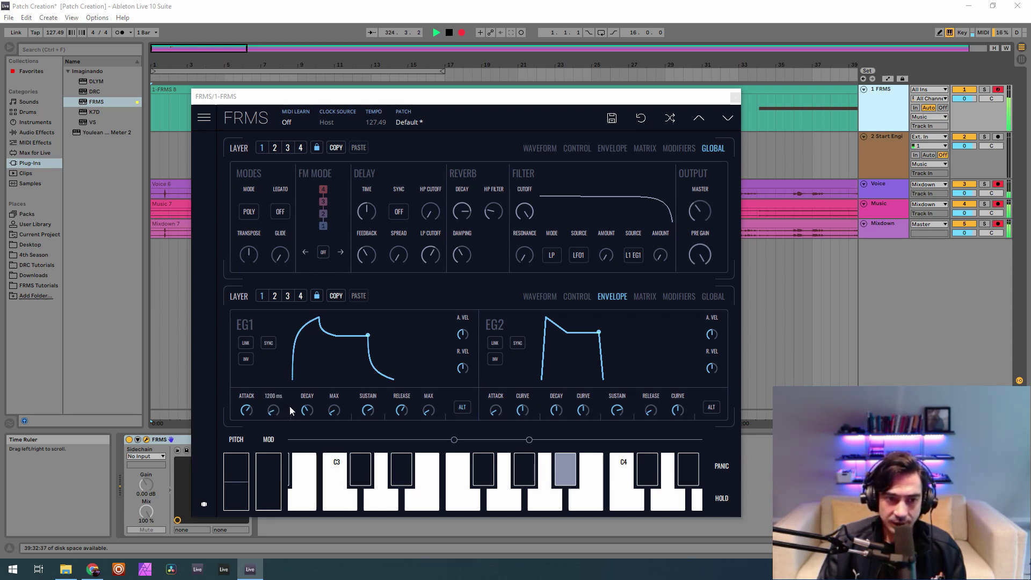
click(461, 407)
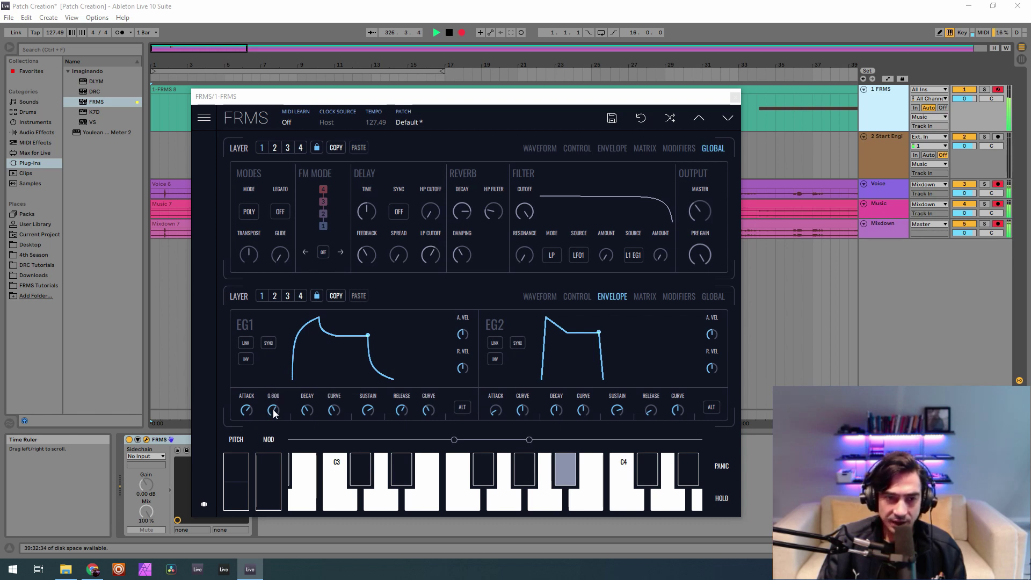
drag(273, 412, 268, 482)
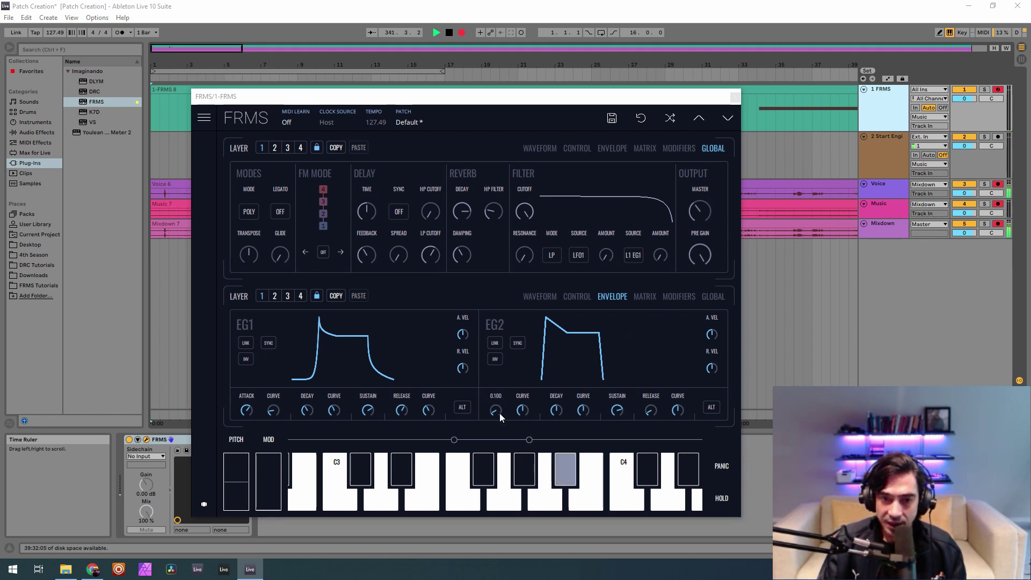
Lengthen EG2's attack to about 0.40 and its decay, easing the decay curve slightly
drag(499, 413, 542, 394)
mouse_move(604, 372)
mouse_down()
mouse_move(608, 355)
mouse_move(585, 364)
mouse_move(594, 363)
mouse_up()
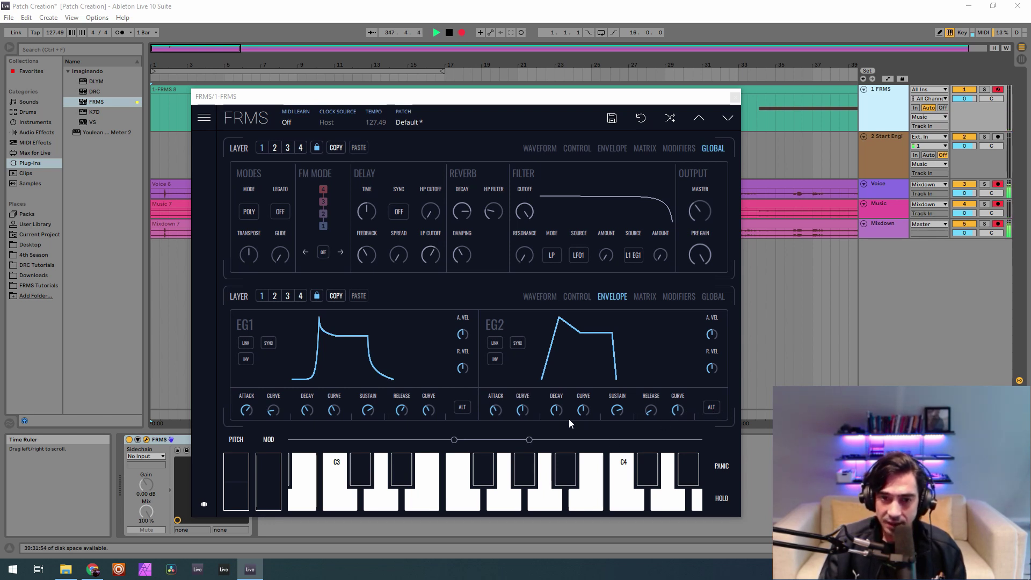
drag(559, 411, 575, 220)
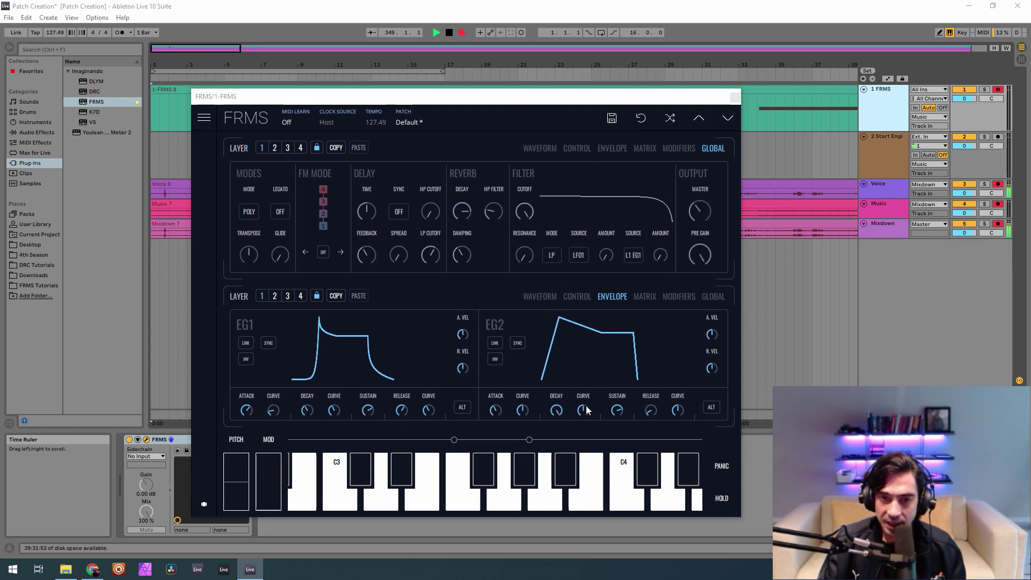
drag(586, 410, 582, 413)
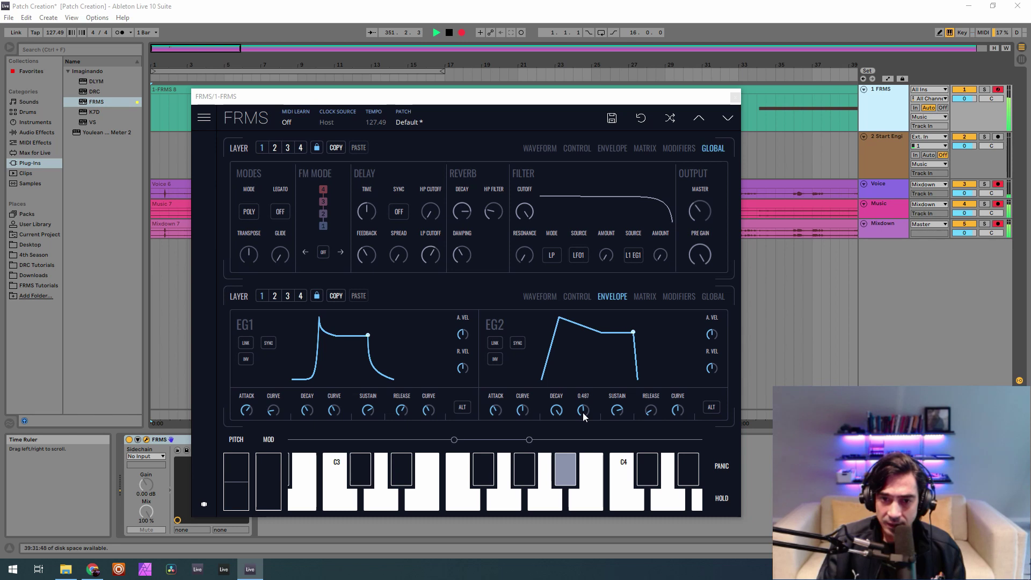
Set EG2's maximum decay time near 4400 ms and drop its sustain to zero
click(712, 410)
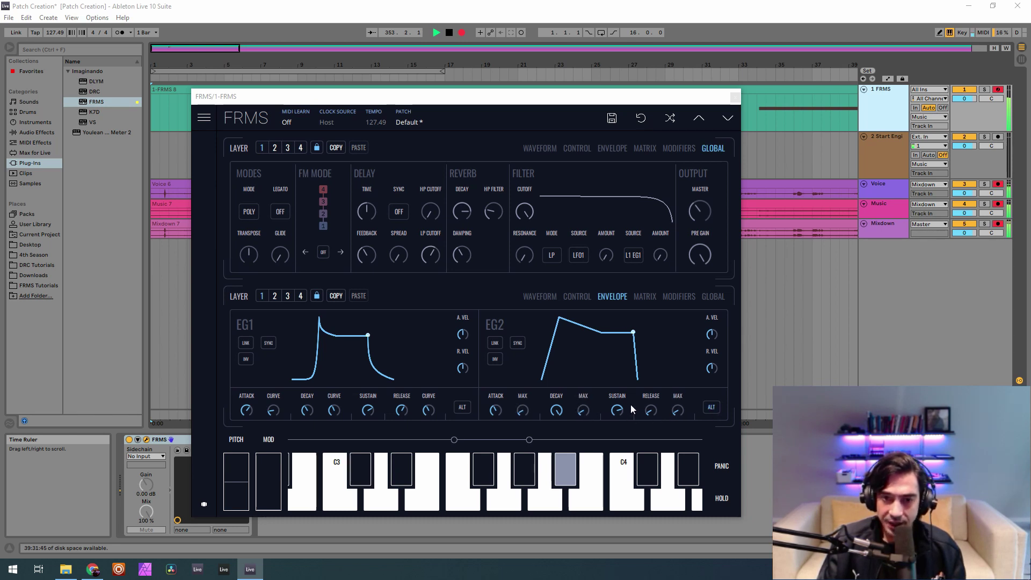
mouse_move(587, 411)
drag(587, 354, 578, 357)
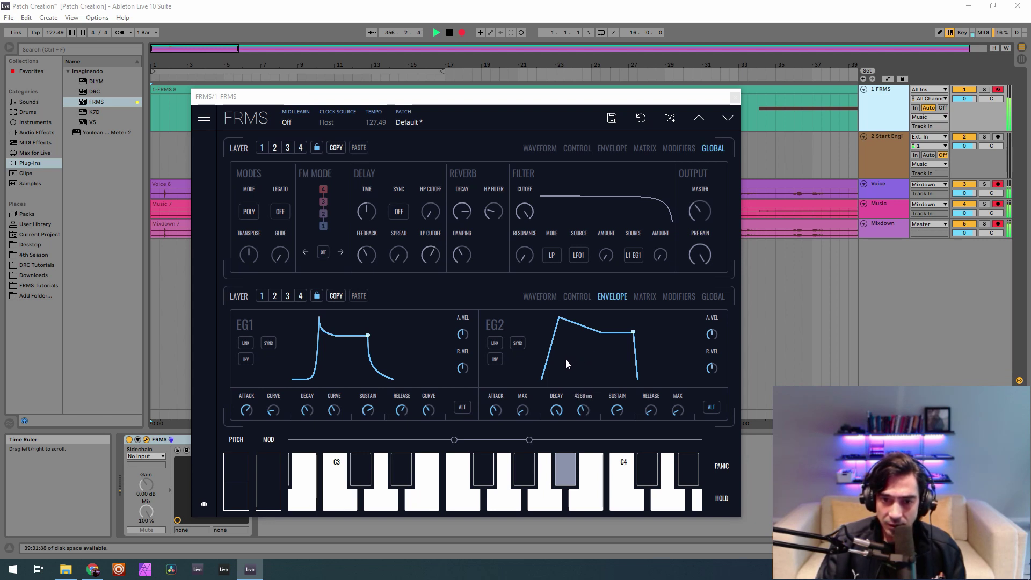
drag(566, 359, 574, 359)
drag(575, 356, 575, 357)
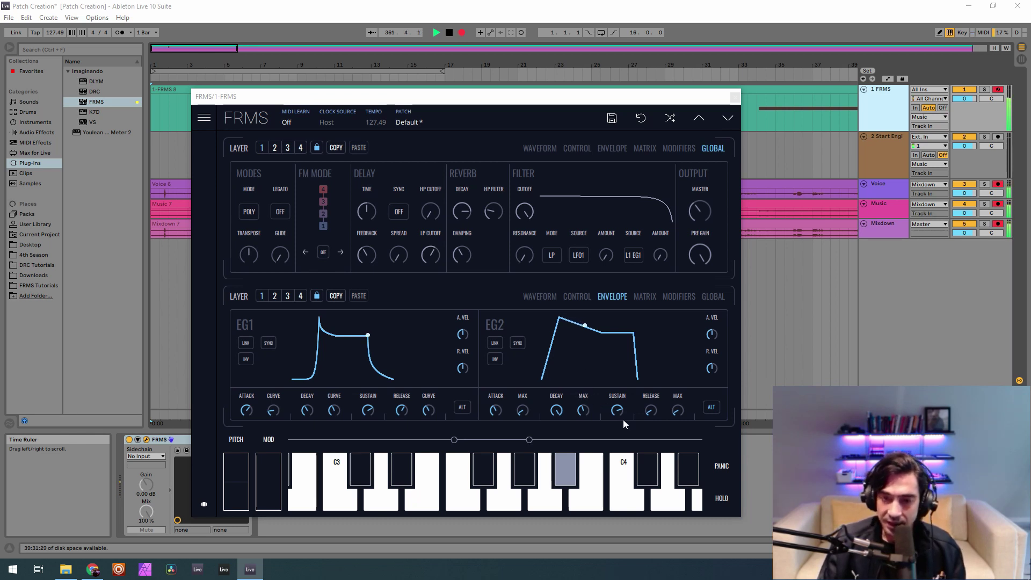
drag(619, 411, 684, 542)
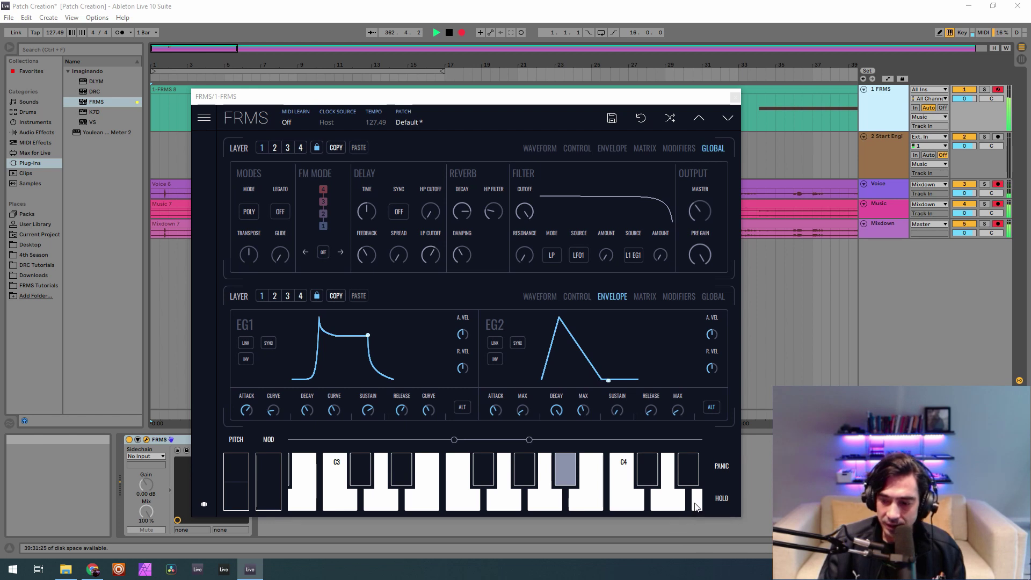
mouse_move(655, 397)
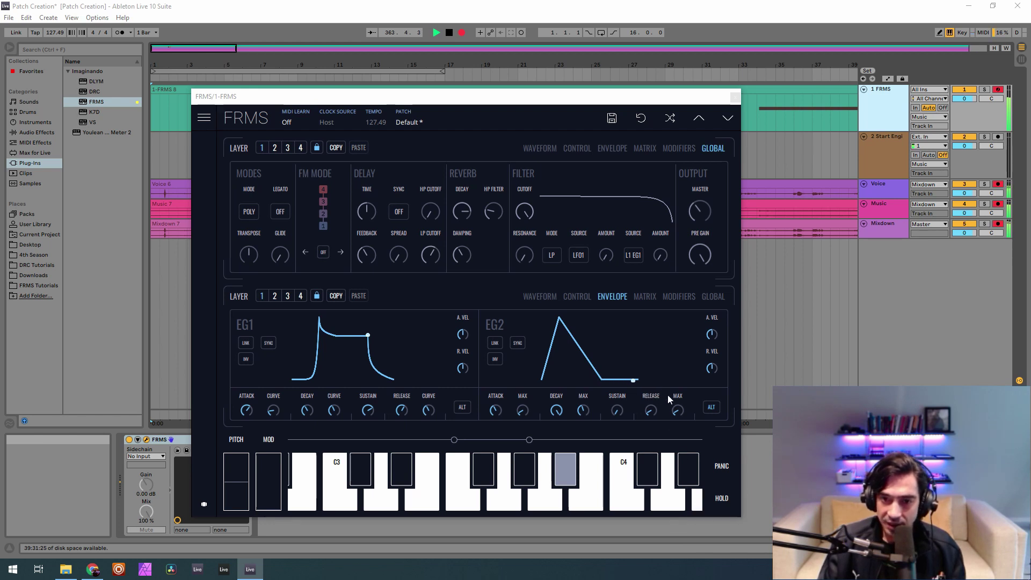
key(alt)
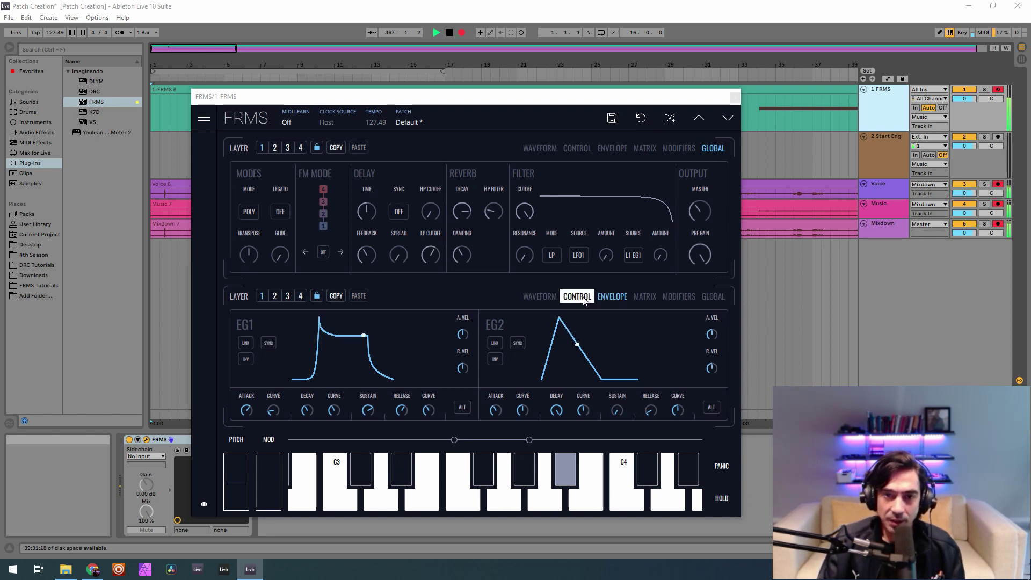
On layer 3, raise EG2 modulation to about 0.5, solo the layer, boost its gain and show Global settings
click(569, 297)
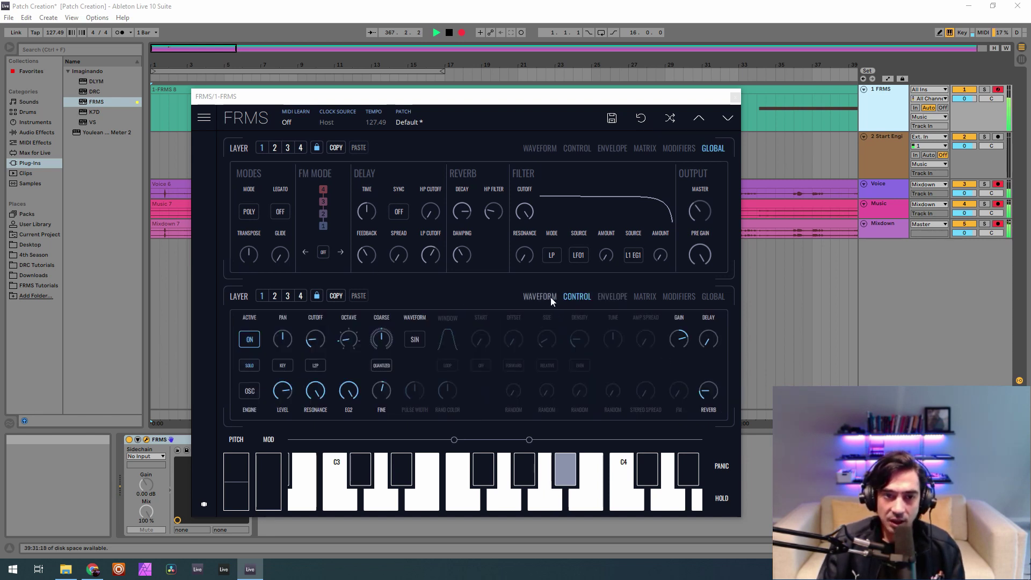
click(287, 296)
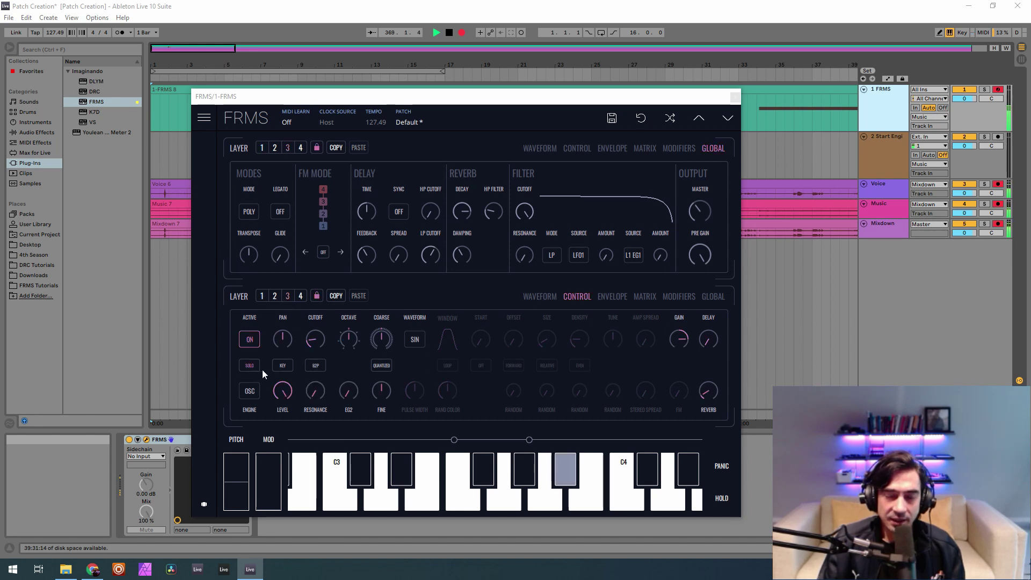
drag(348, 390, 348, 370)
drag(371, 309, 375, 105)
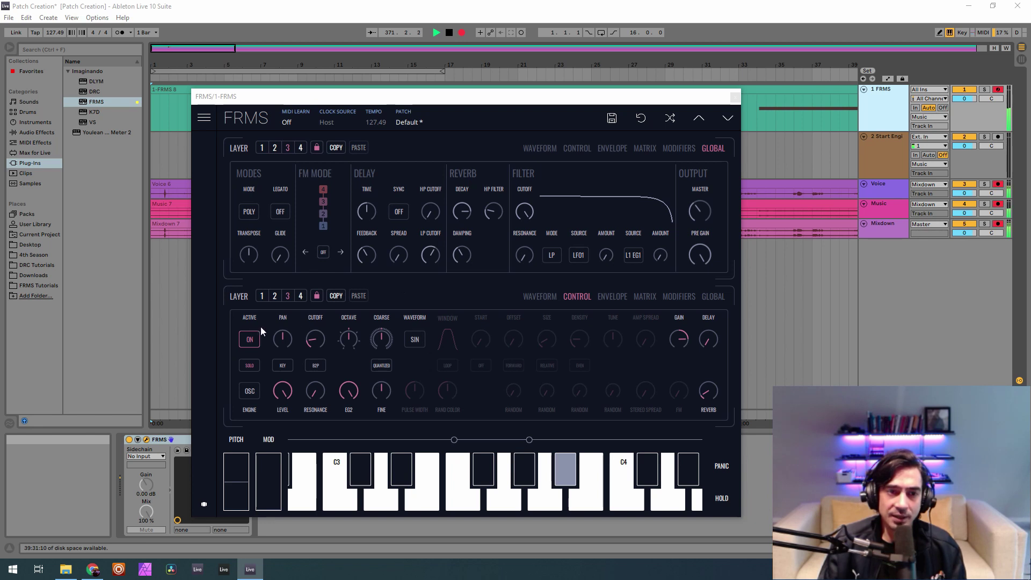
click(252, 365)
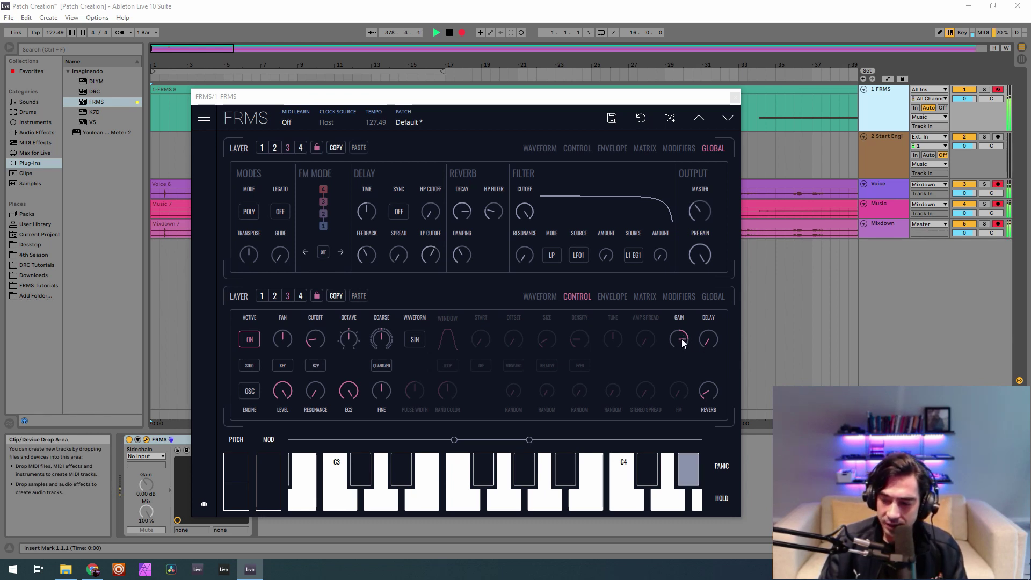
drag(679, 341, 680, 302)
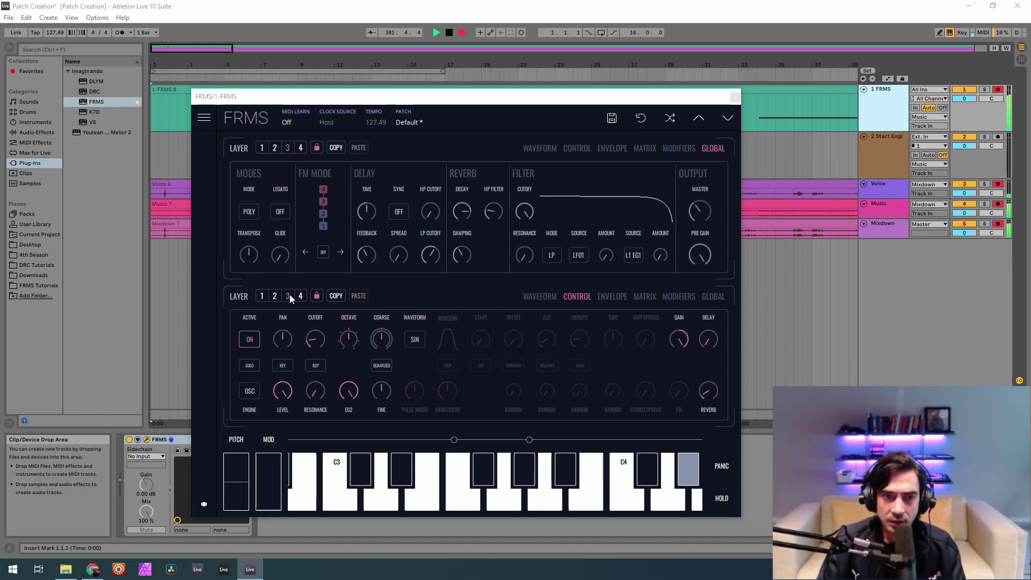
click(712, 296)
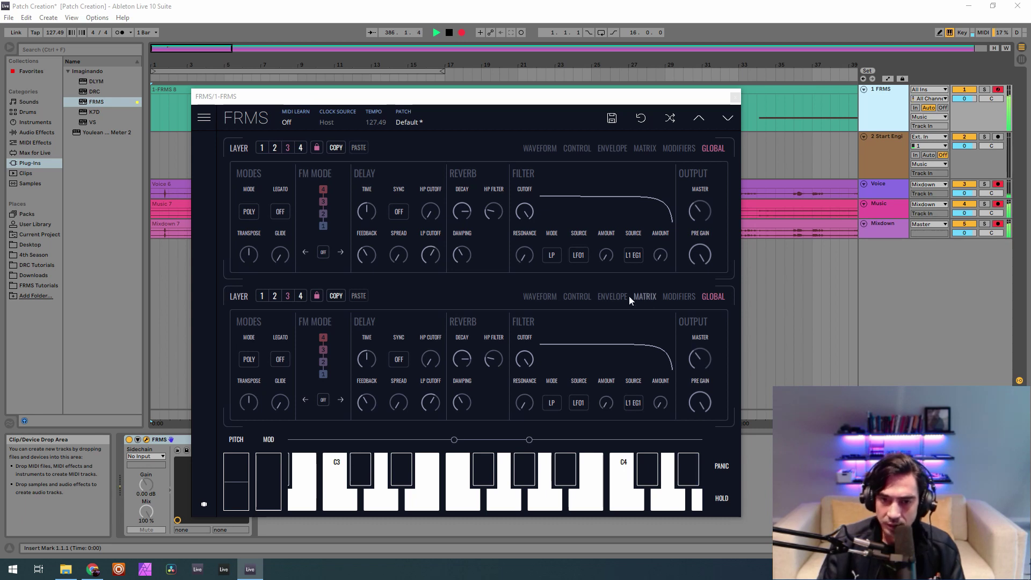
Activate layer 2's oscillator, set its gain just below zero and raise its level to about 0.783
click(275, 296)
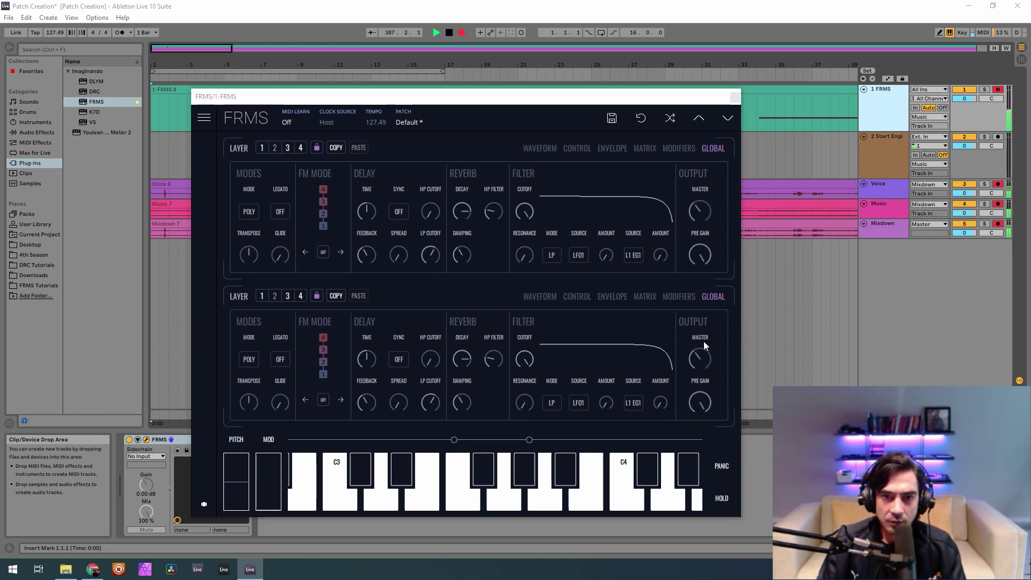
click(578, 296)
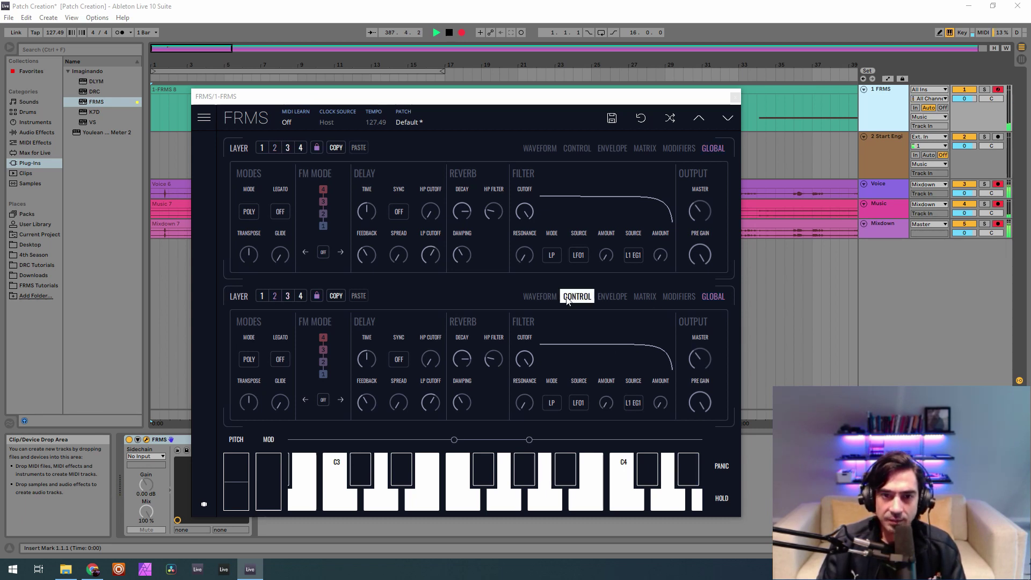
click(292, 296)
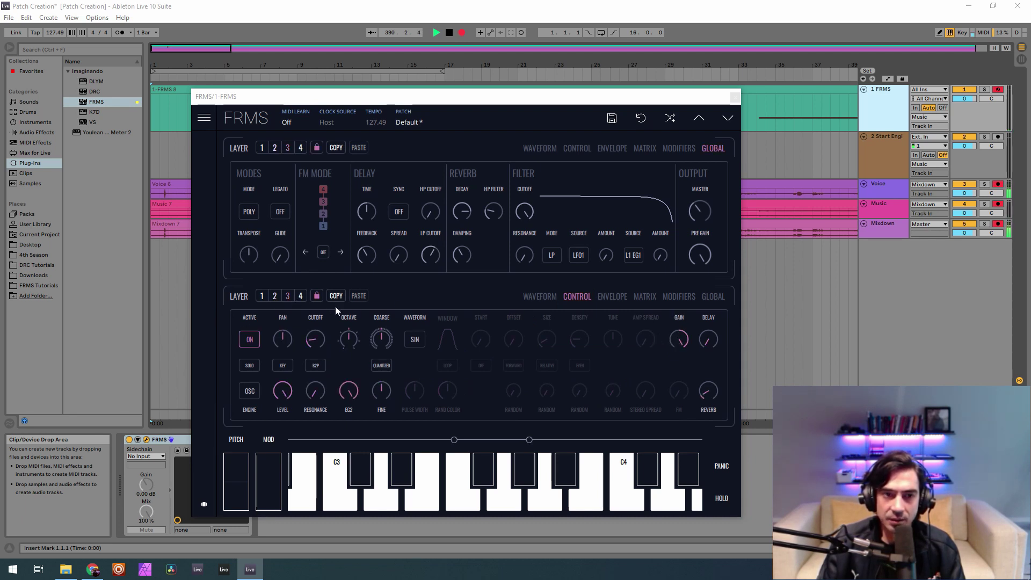
click(274, 296)
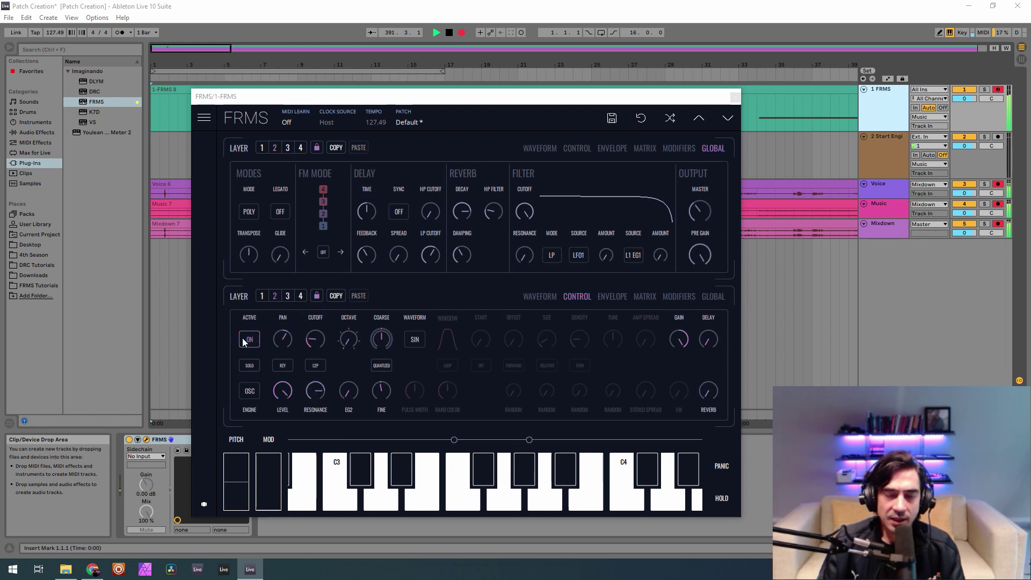
click(251, 340)
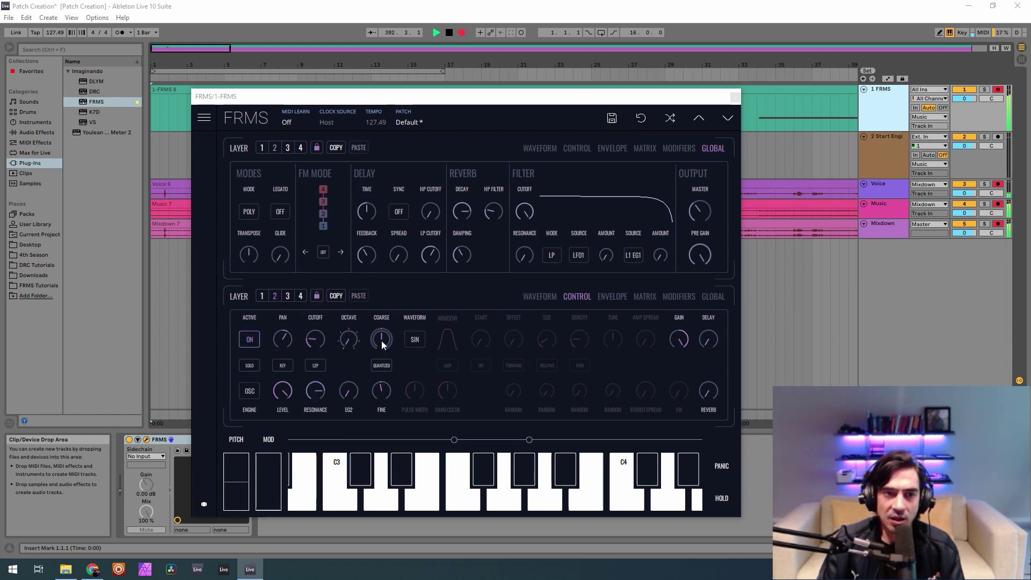
drag(682, 346, 688, 406)
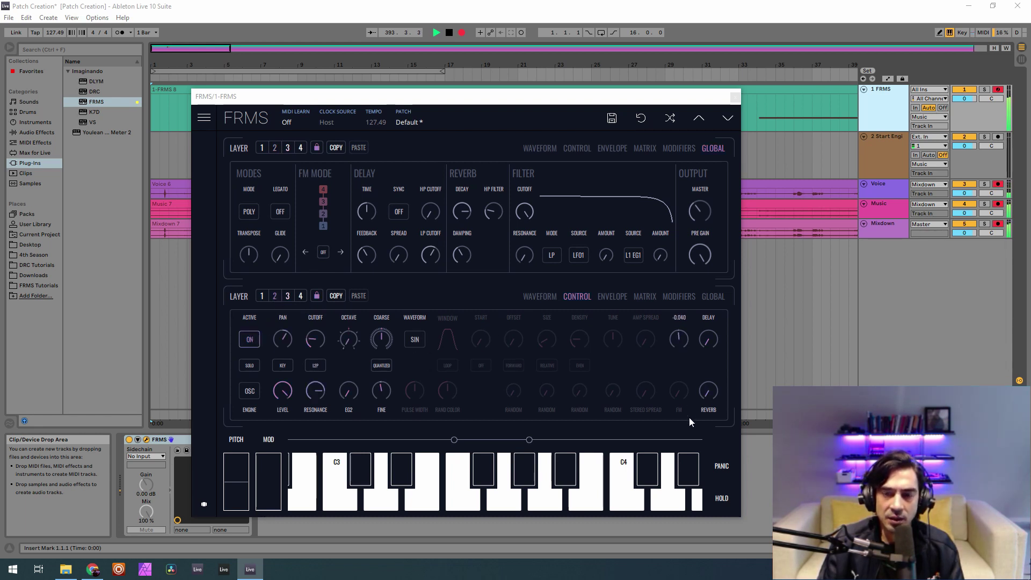
drag(689, 421, 686, 371)
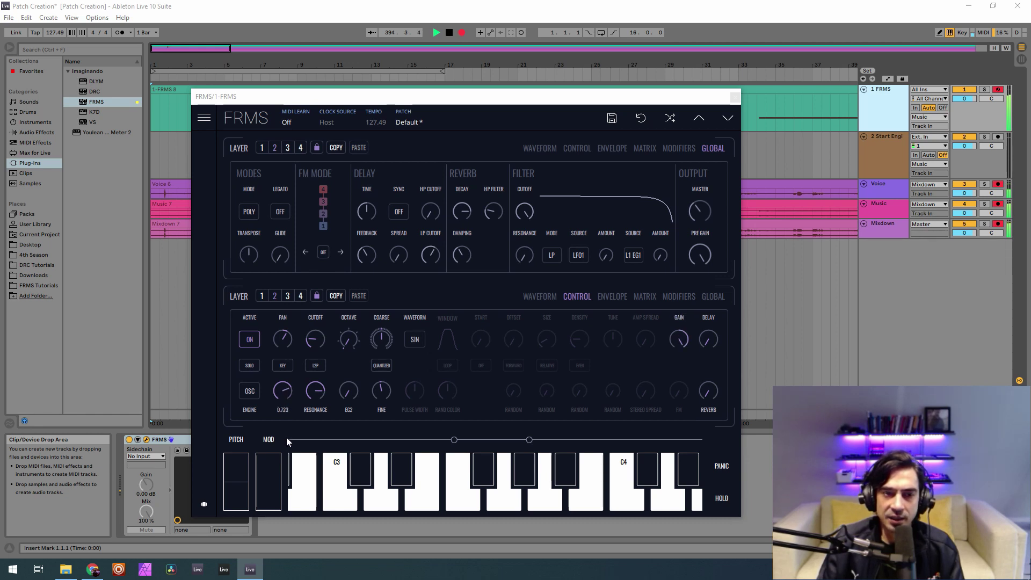
drag(287, 445, 288, 414)
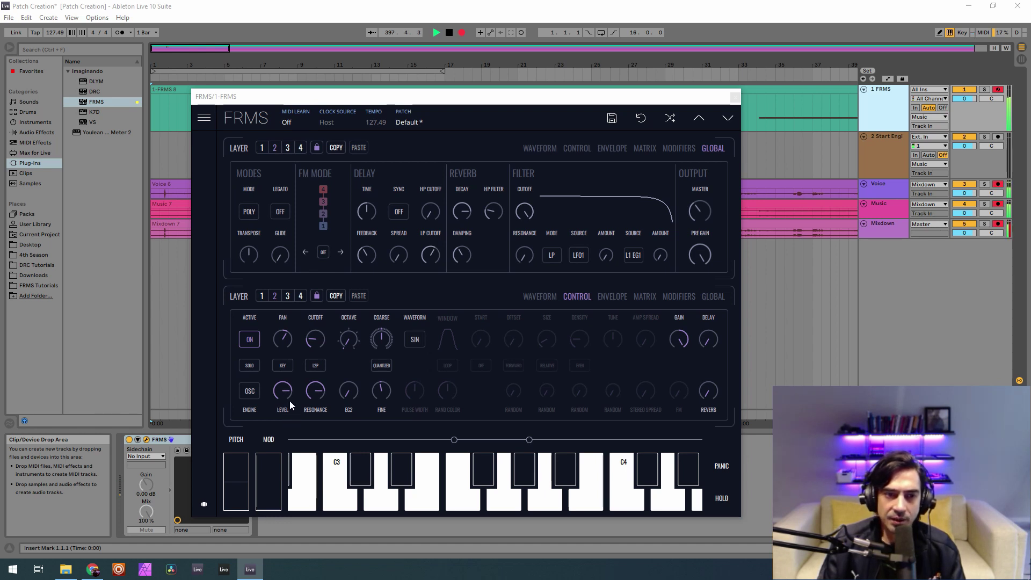